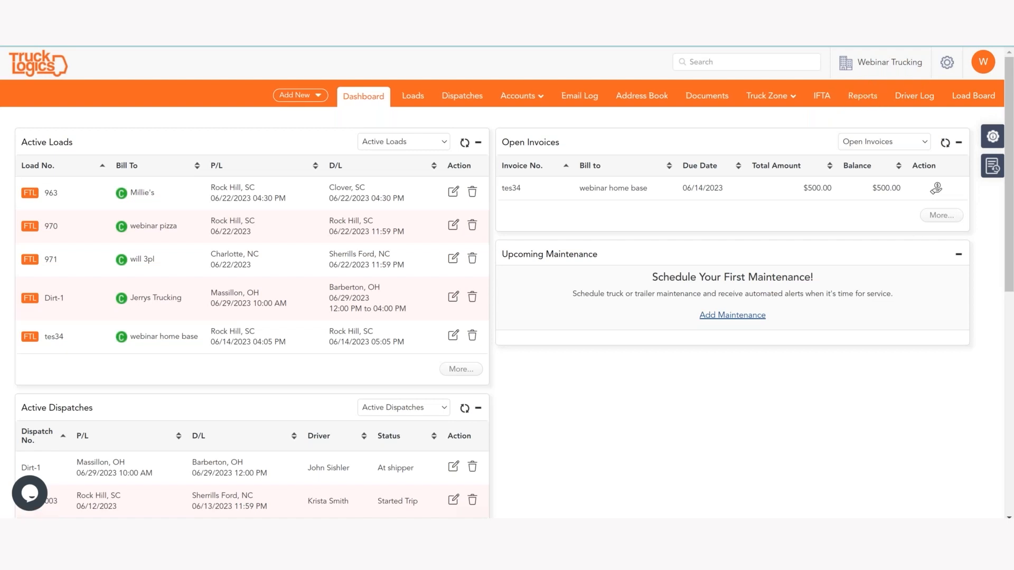
# Step: Save the company's Business Details form unchanged from the settings menu
pyautogui.click(945, 65)
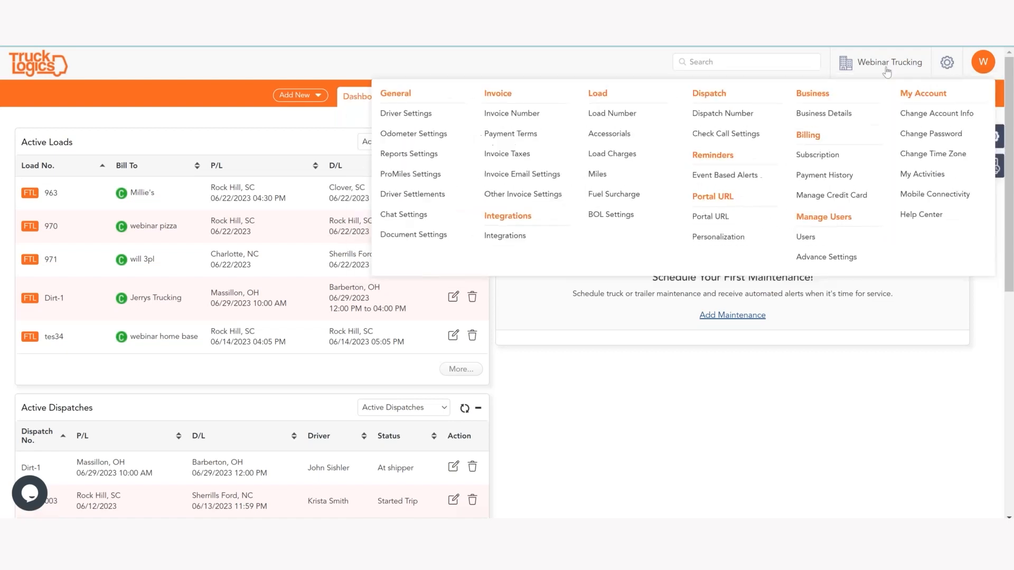
pyautogui.click(819, 114)
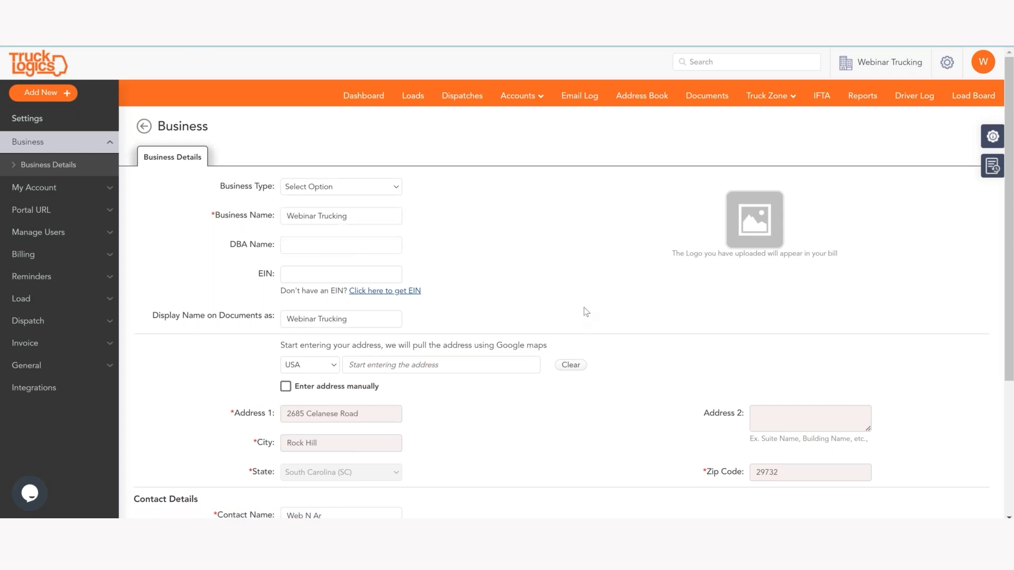
pyautogui.scroll(-1, 586, 311)
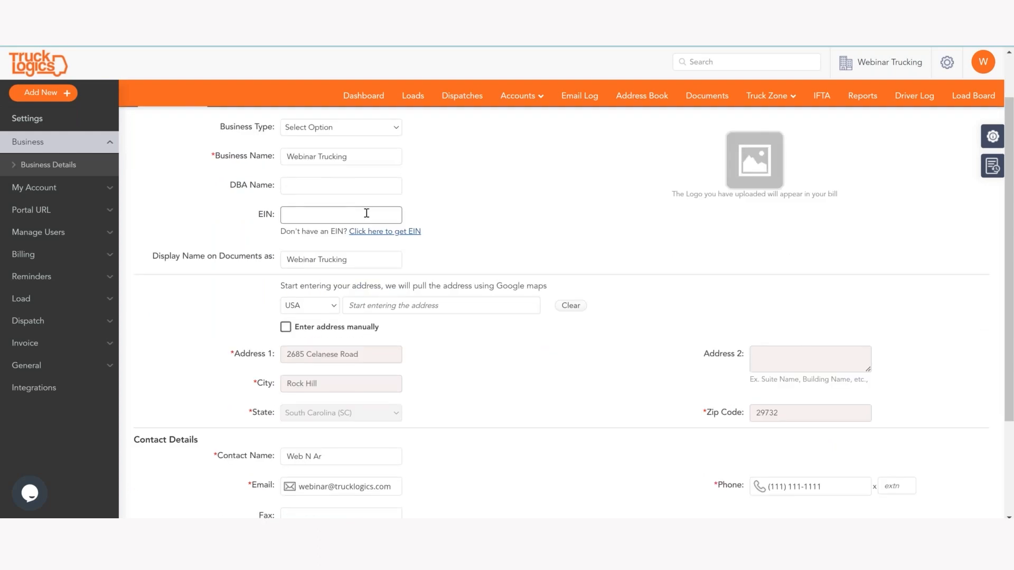
pyautogui.scroll(-2, 478, 267)
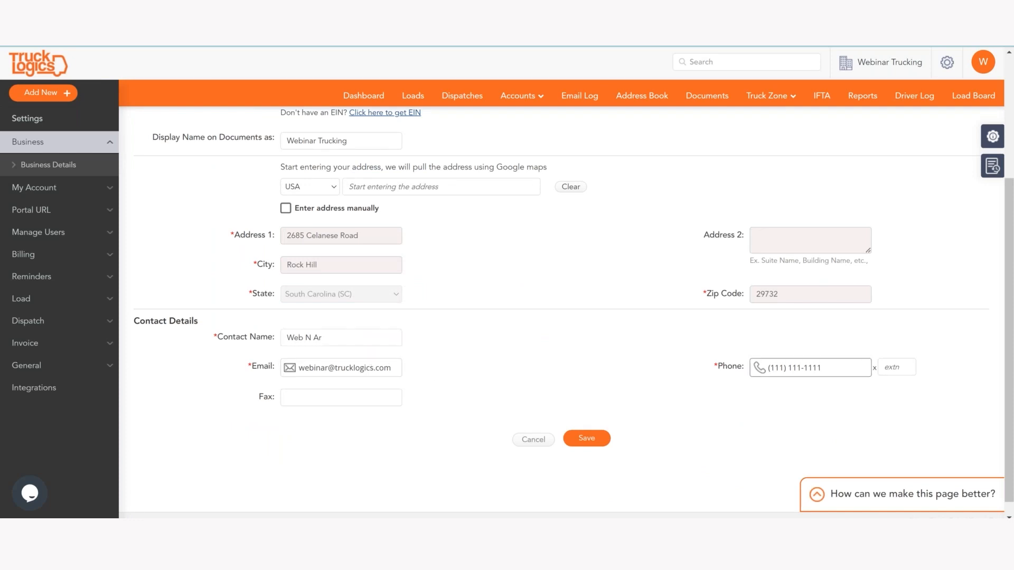
pyautogui.click(583, 438)
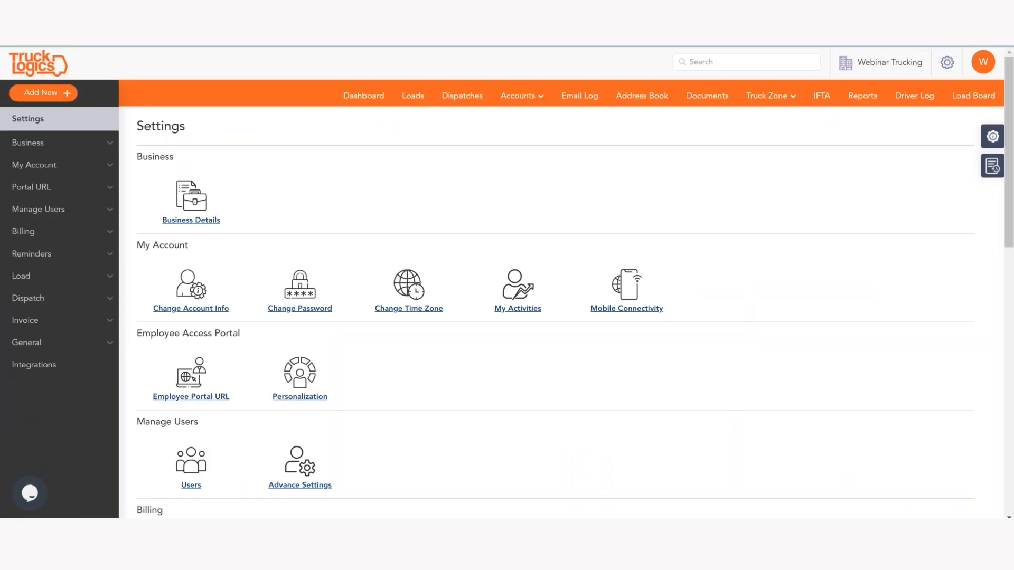
# Step: In IFTA settings, choose USA and South Carolina (SC) as base jurisdiction, ready for the account number
pyautogui.click(822, 98)
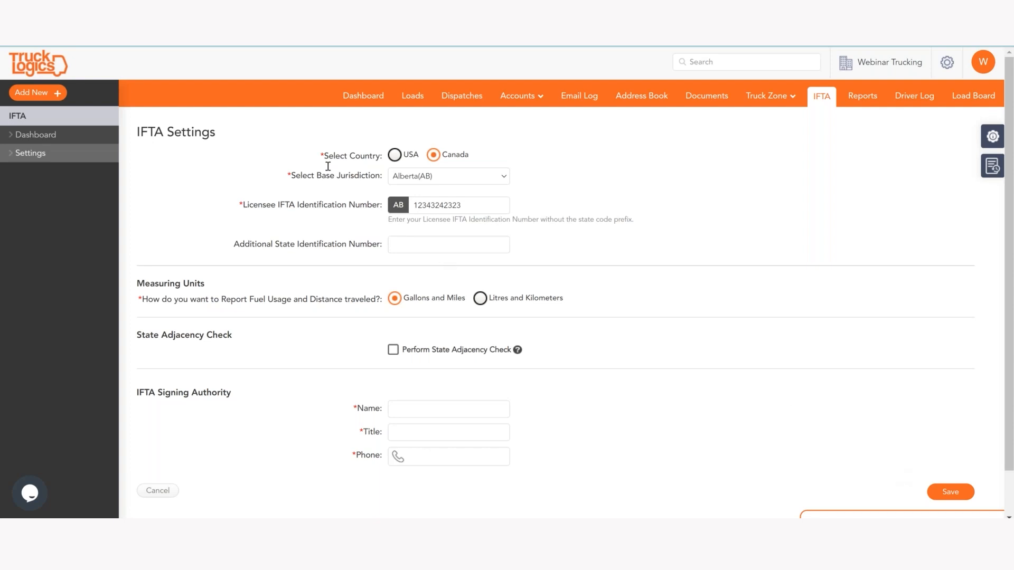
pyautogui.click(400, 160)
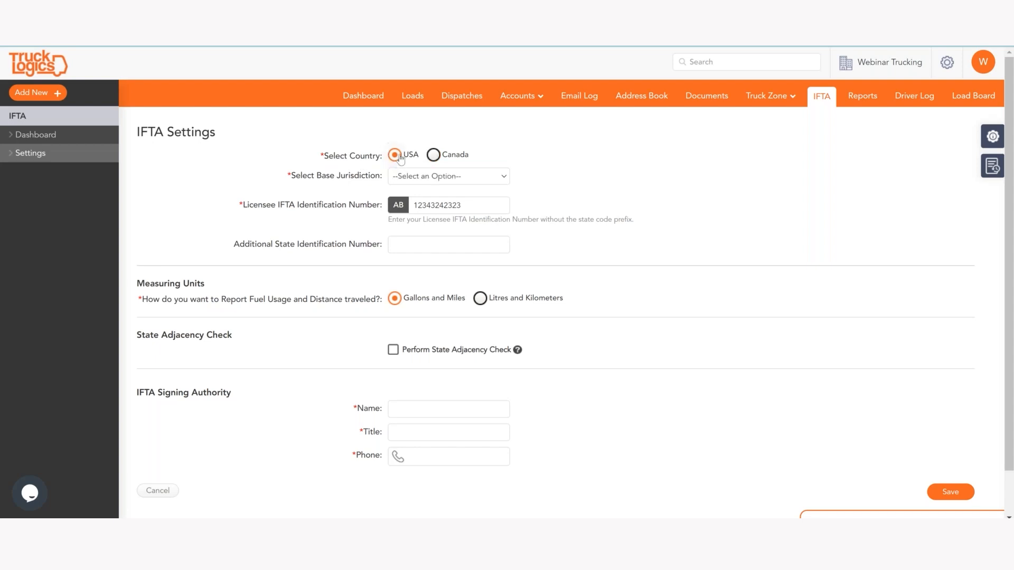
pyautogui.click(453, 182)
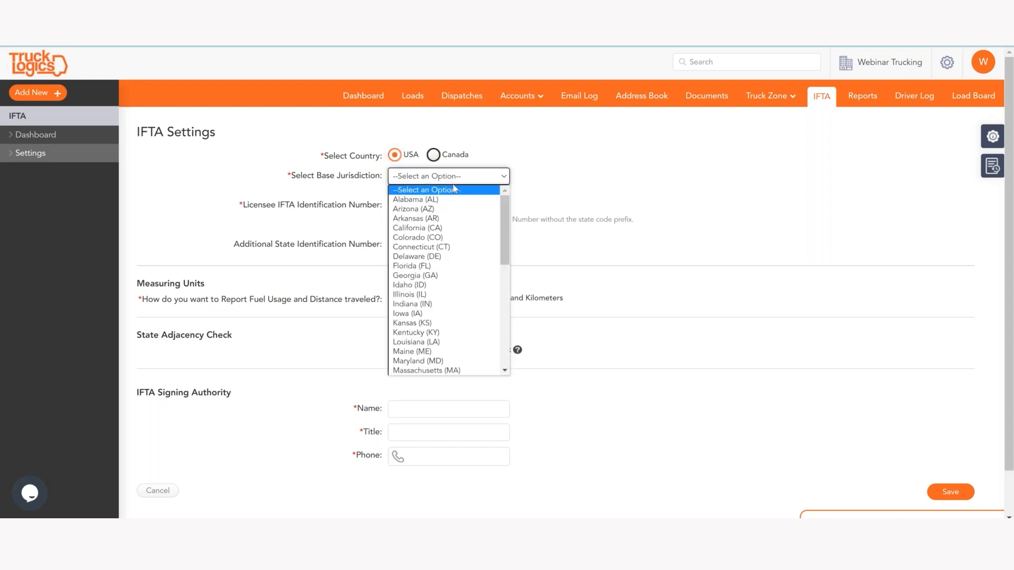
pyautogui.press('s')
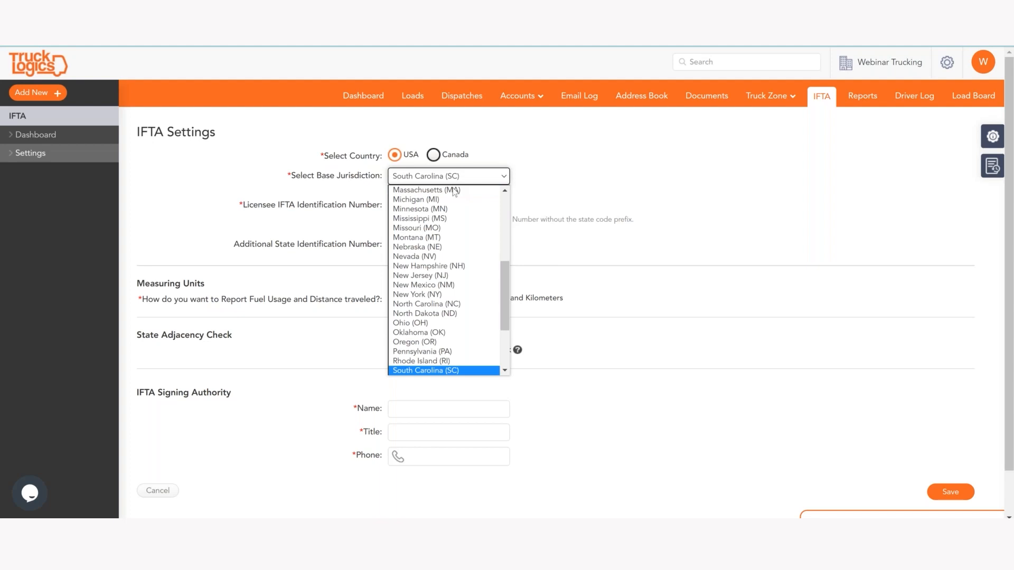
pyautogui.scroll(-3, 444, 237)
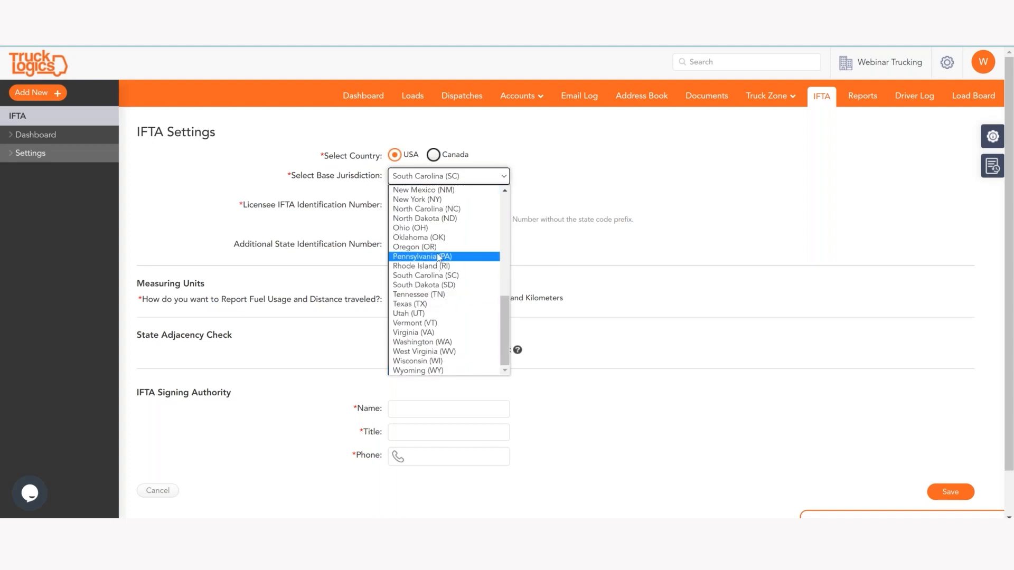
pyautogui.scroll(3, 438, 257)
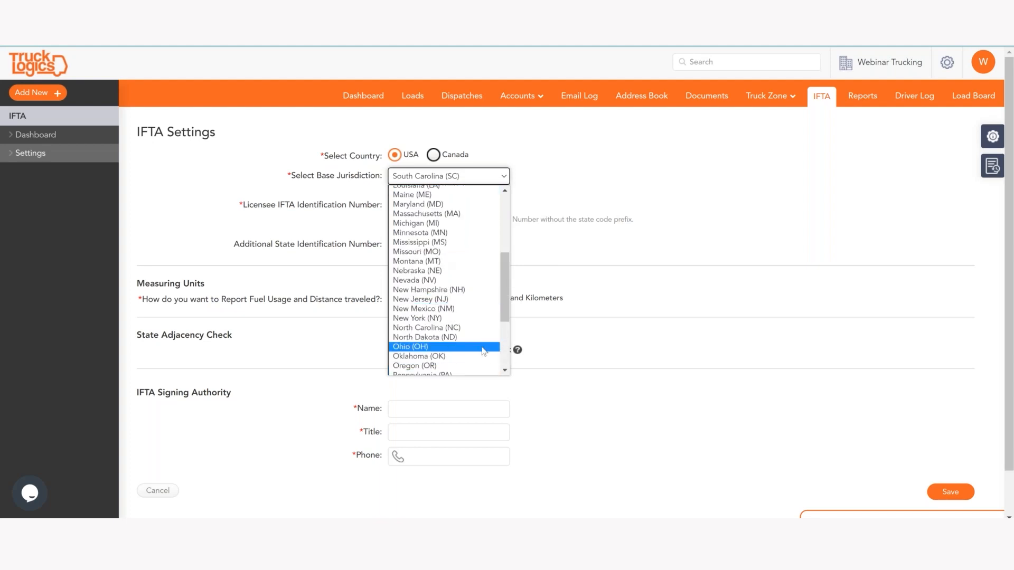
pyautogui.scroll(-3, 483, 348)
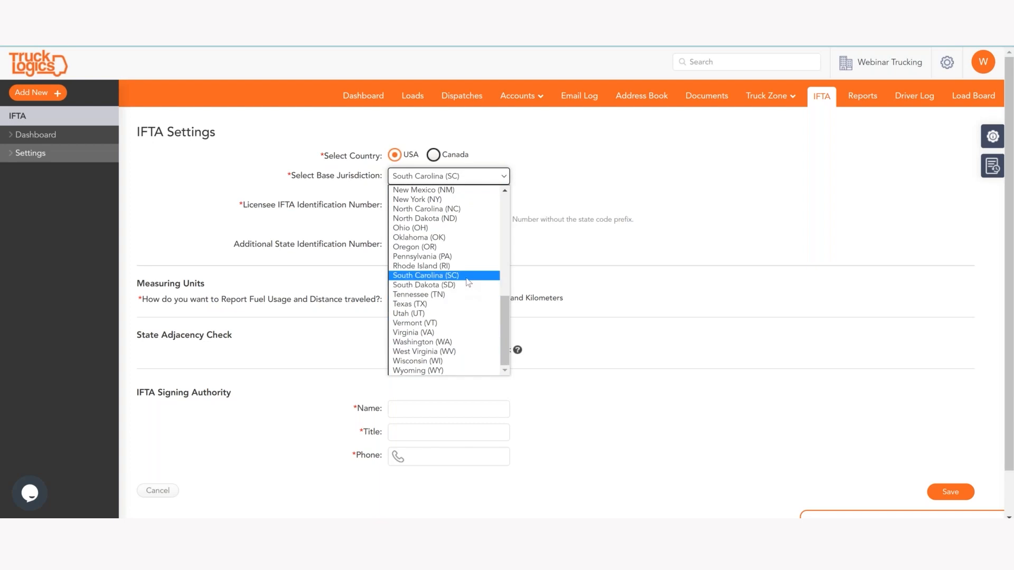
pyautogui.click(467, 278)
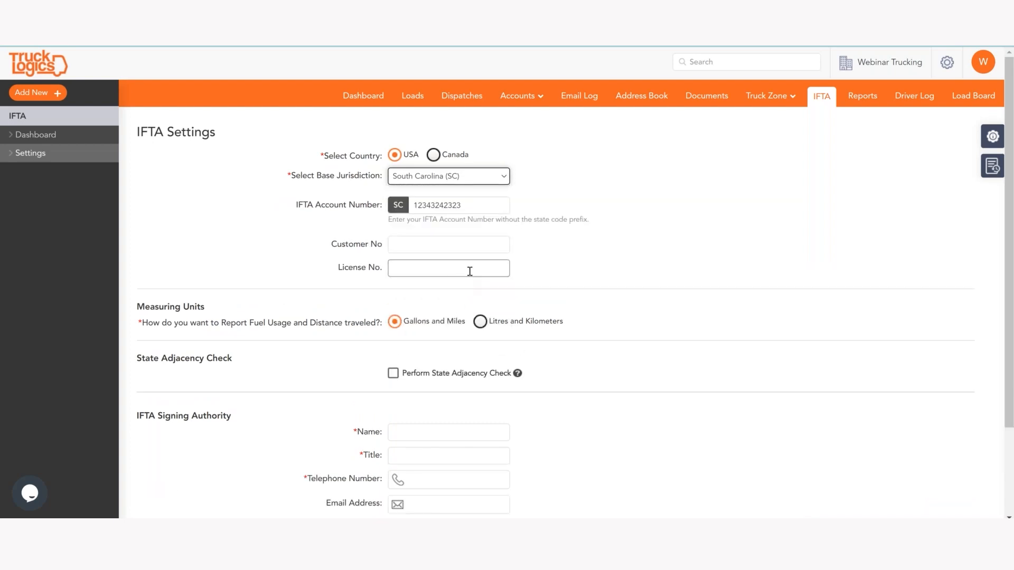
pyautogui.click(480, 207)
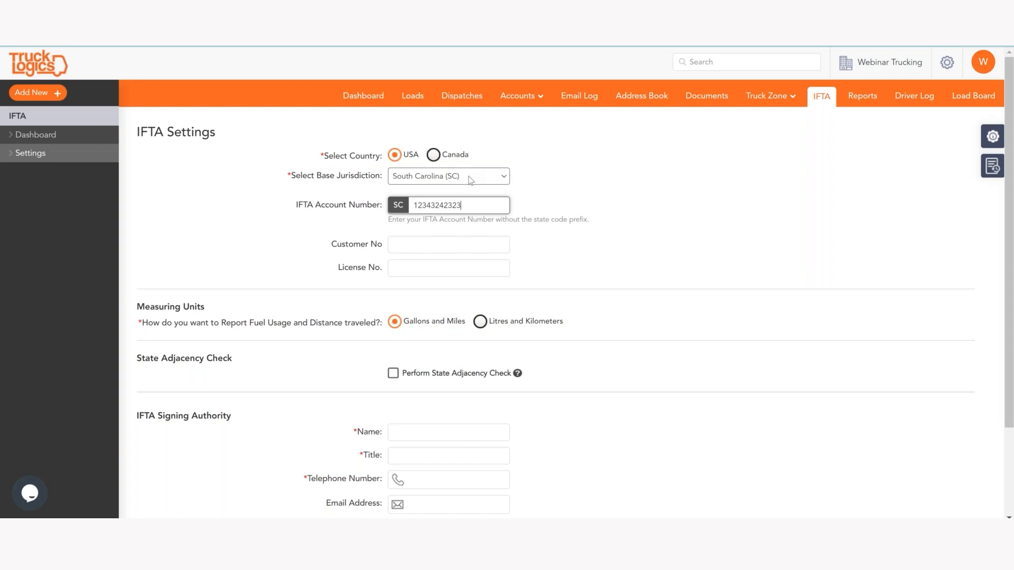
pyautogui.click(442, 249)
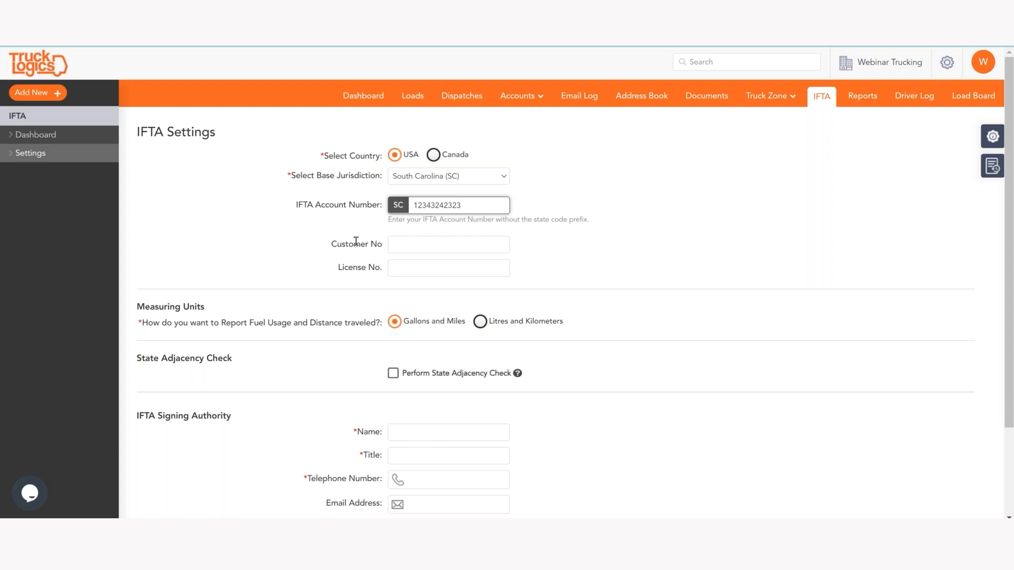
pyautogui.scroll(-1, 344, 264)
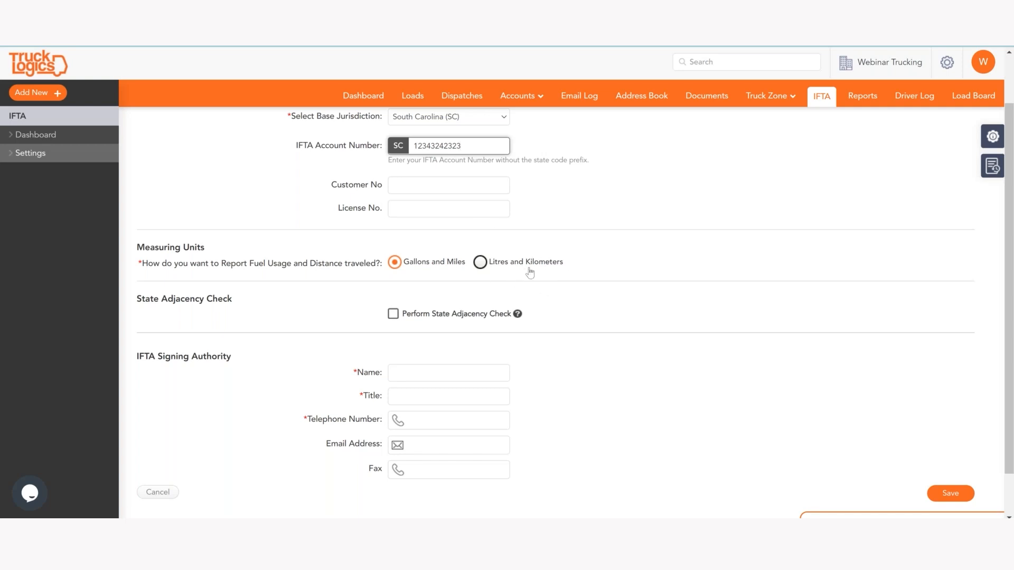
pyautogui.scroll(-2, 348, 293)
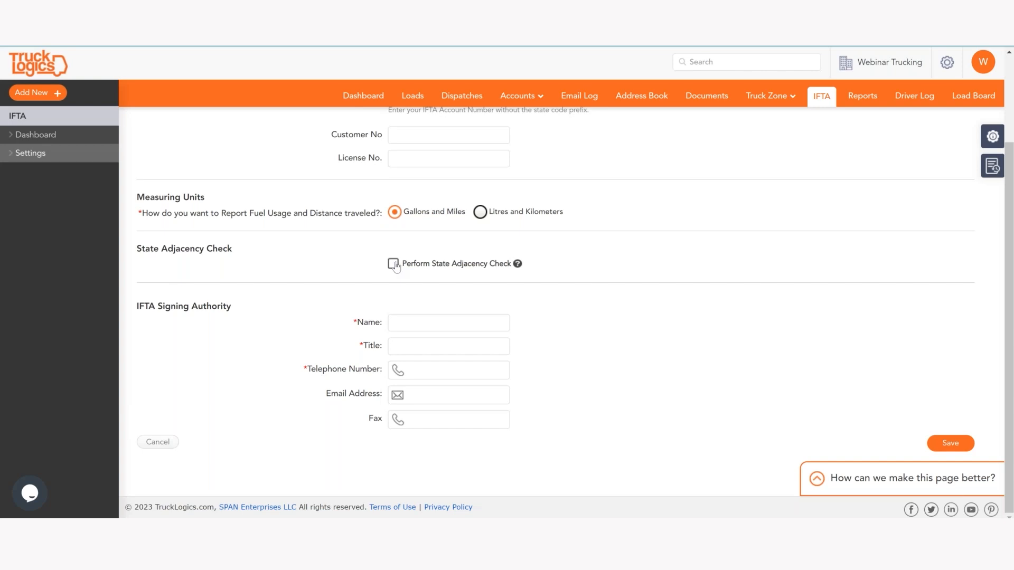
pyautogui.click(393, 264)
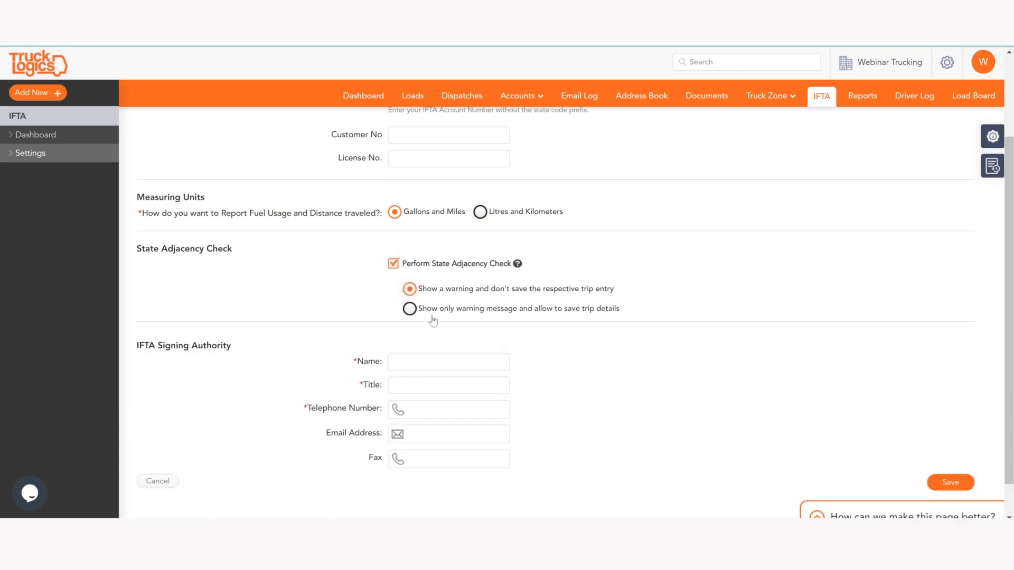
pyautogui.click(393, 264)
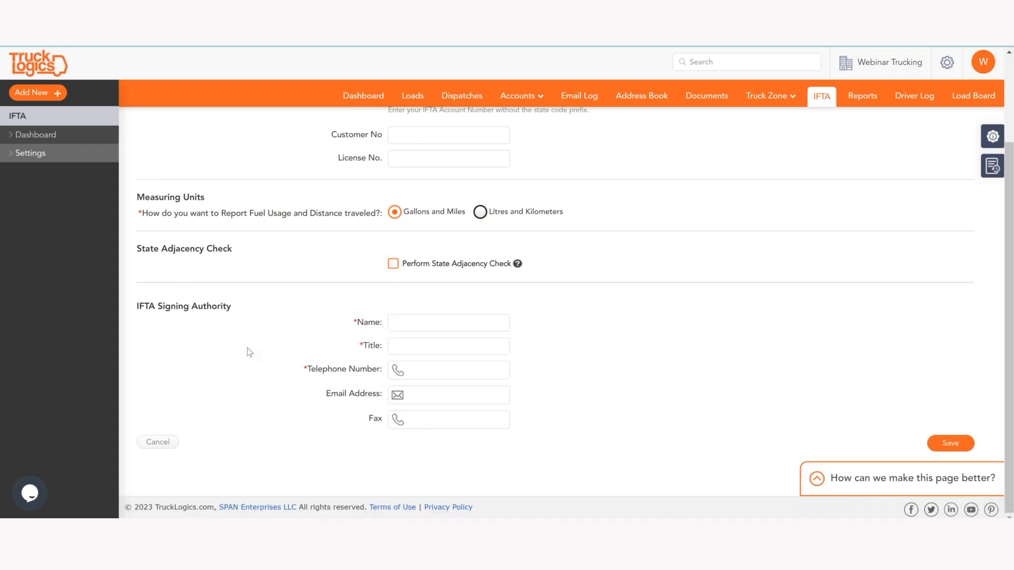
# Step: Enter the signing authority's name, title Owner, phone number and e-mail, then save the IFTA settings
pyautogui.click(409, 321)
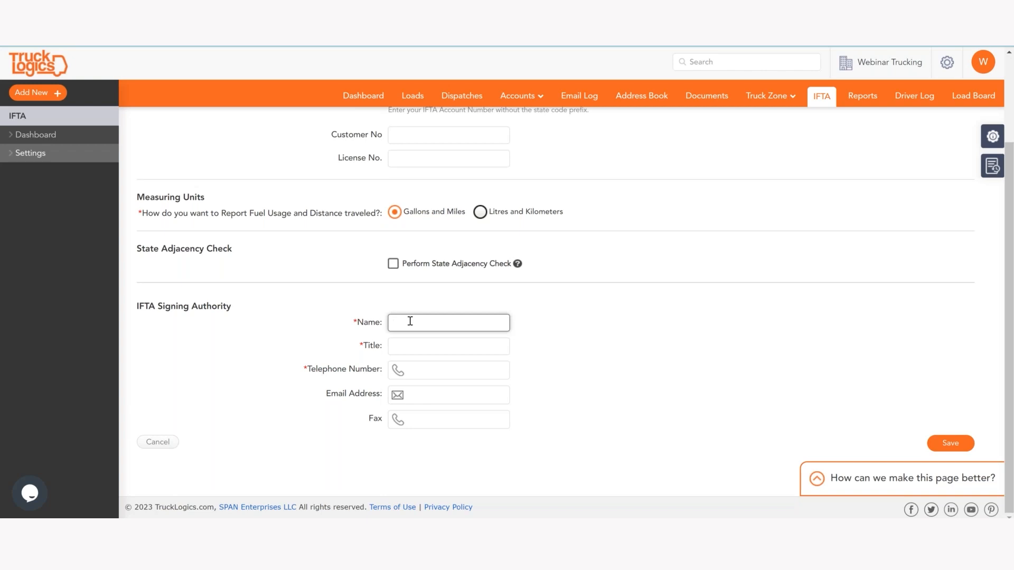
pyautogui.write('Walter')
pyautogui.click(406, 343)
pyautogui.write('Owner')
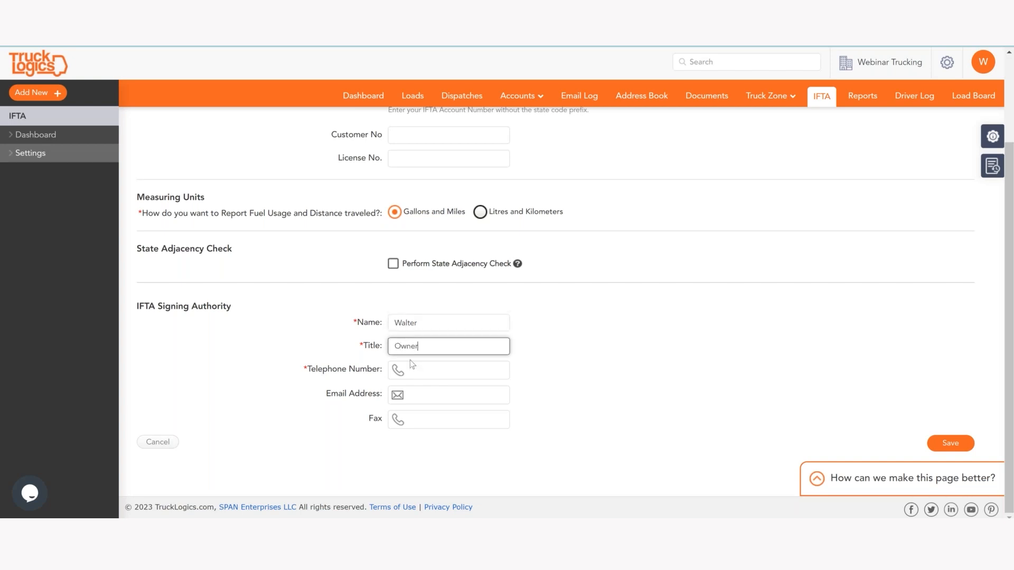
pyautogui.click(416, 372)
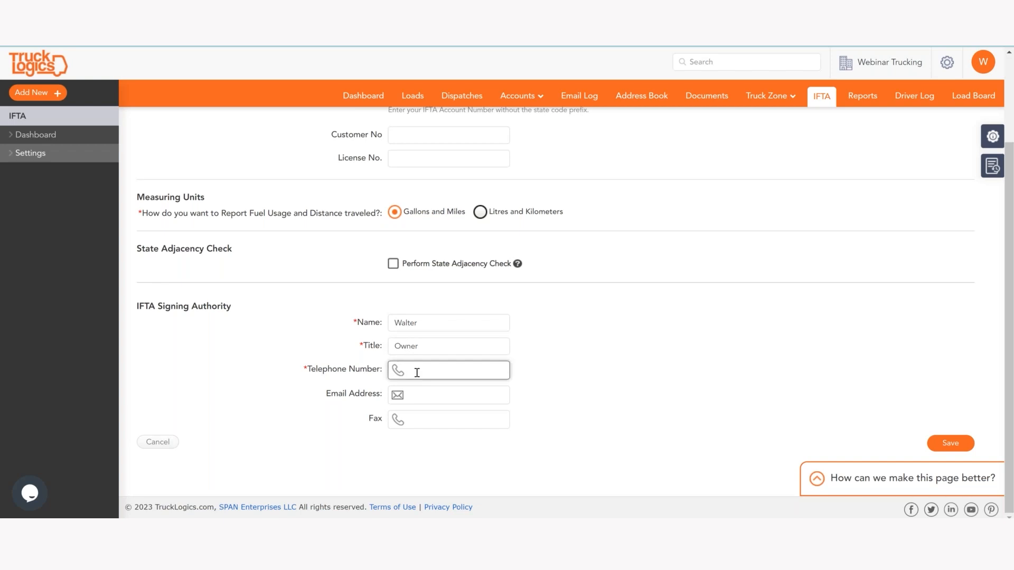
pyautogui.write('803) 555-5555')
pyautogui.click(443, 393)
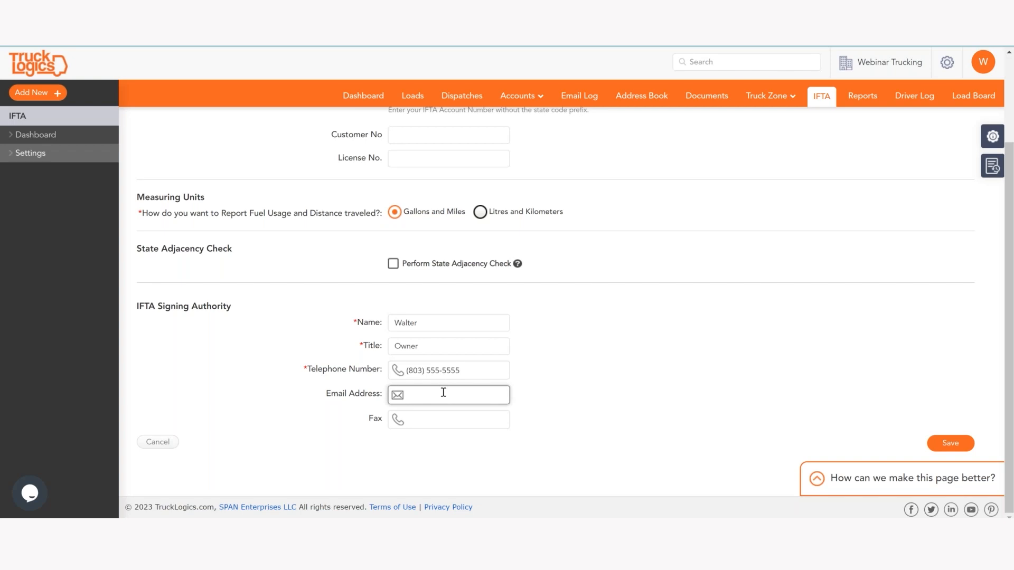
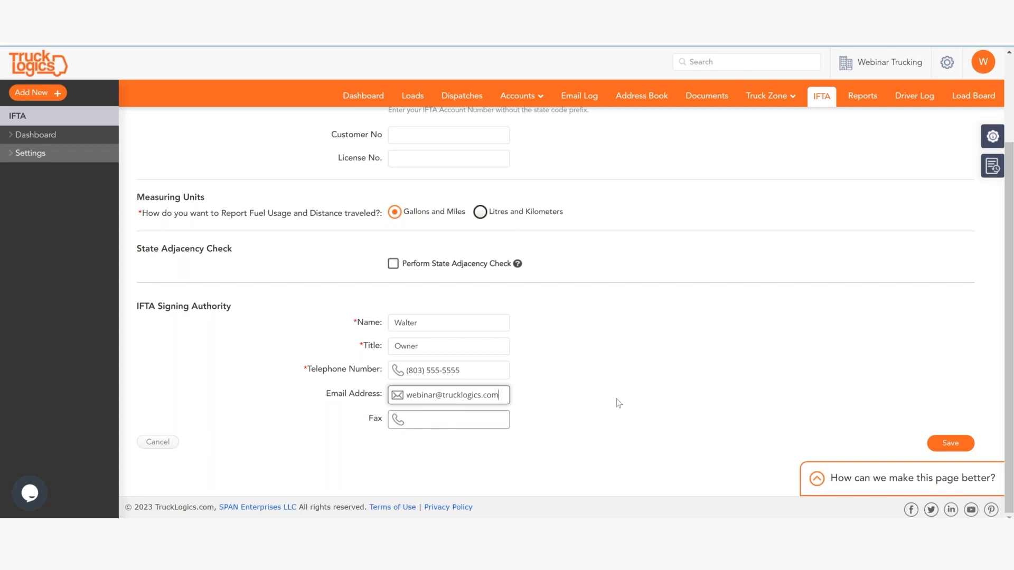
pyautogui.click(935, 443)
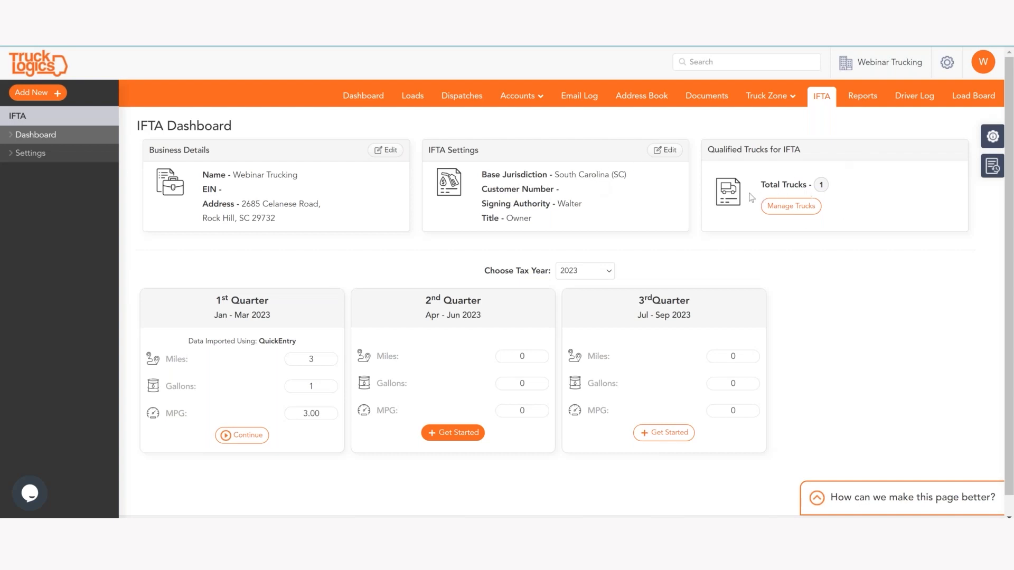
pyautogui.click(790, 206)
pyautogui.moveTo(788, 106)
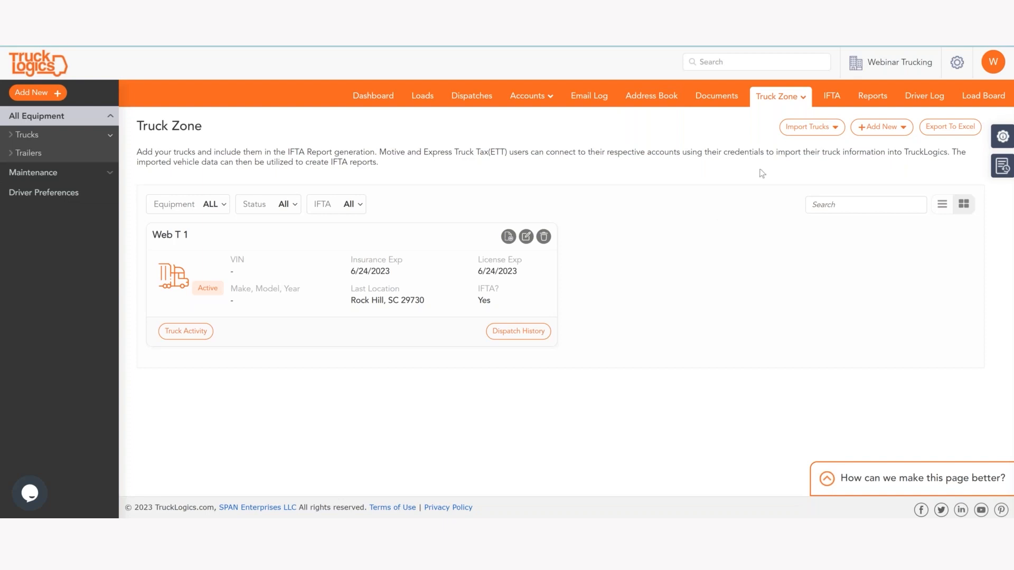
pyautogui.click(828, 133)
pyautogui.click(866, 133)
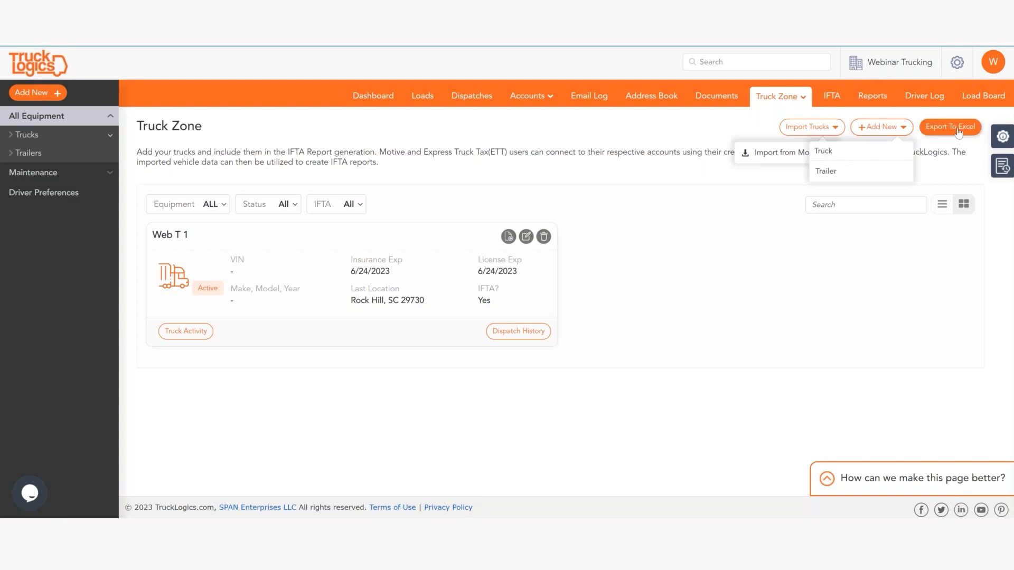
pyautogui.click(839, 99)
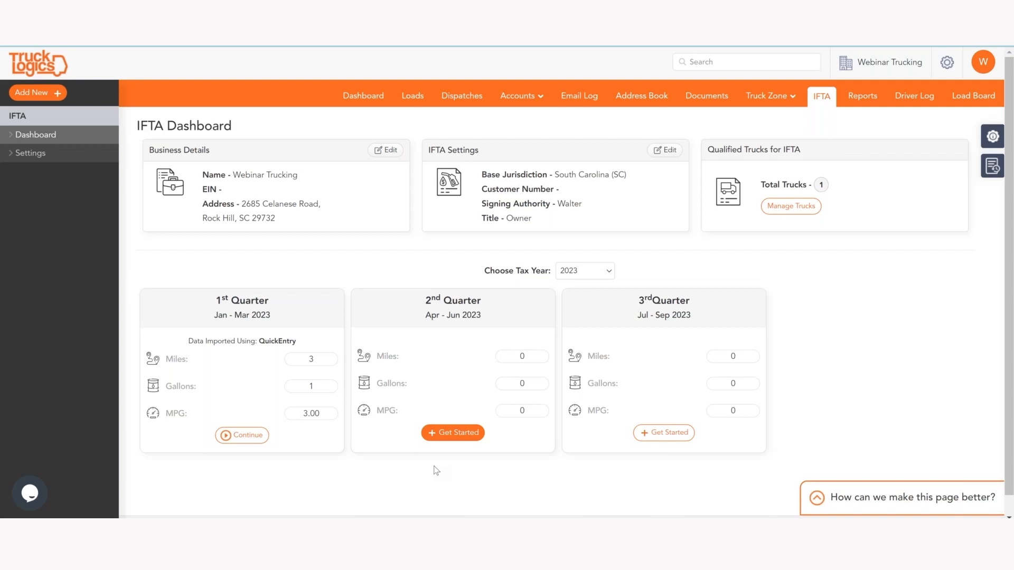
# Step: Start the Q2 2023 IFTA return with truck Web T 1 selected and continue to distance and fuel data
pyautogui.click(453, 432)
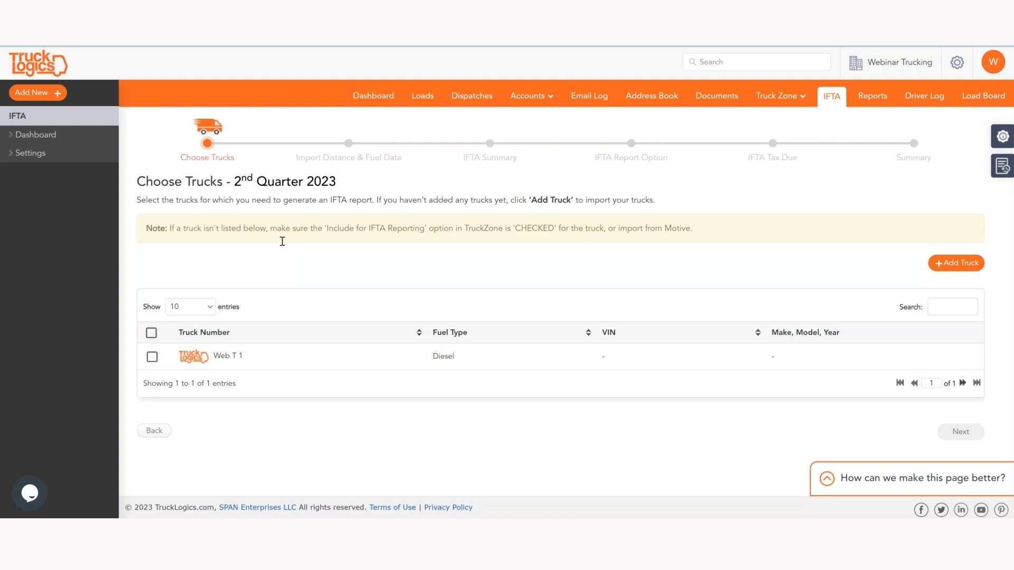
pyautogui.click(152, 357)
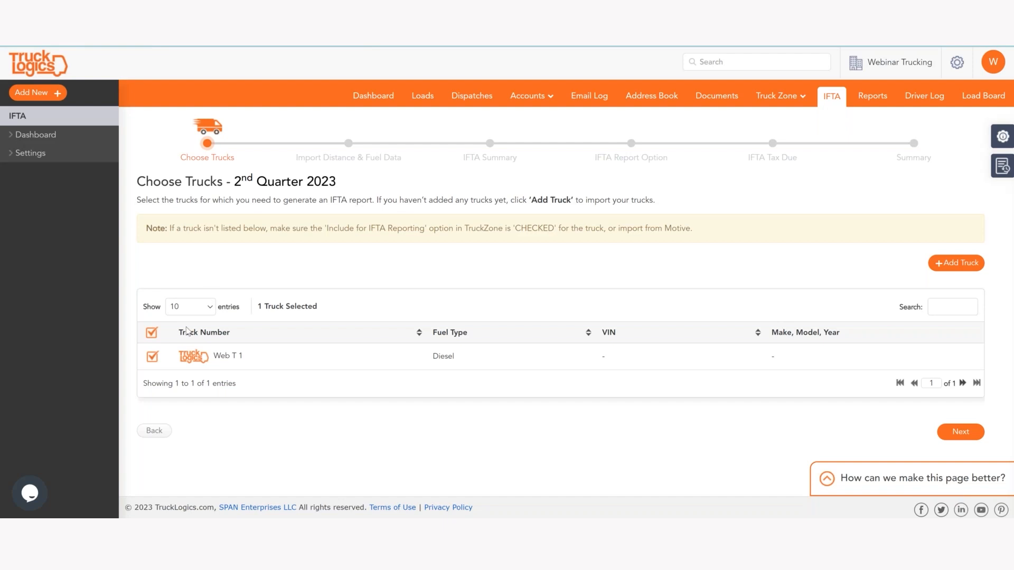
pyautogui.click(152, 332)
pyautogui.click(152, 333)
pyautogui.click(960, 433)
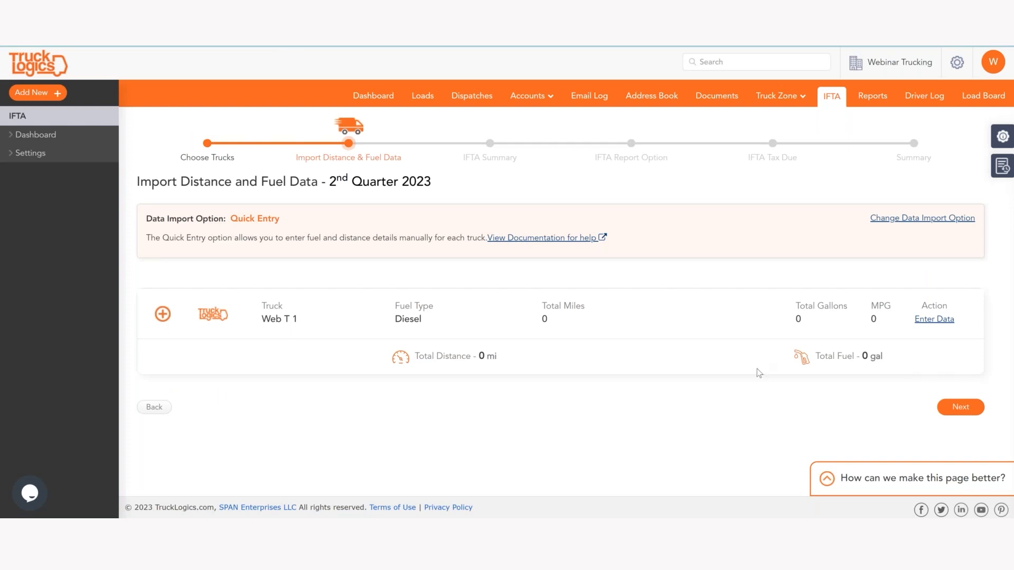
pyautogui.click(906, 226)
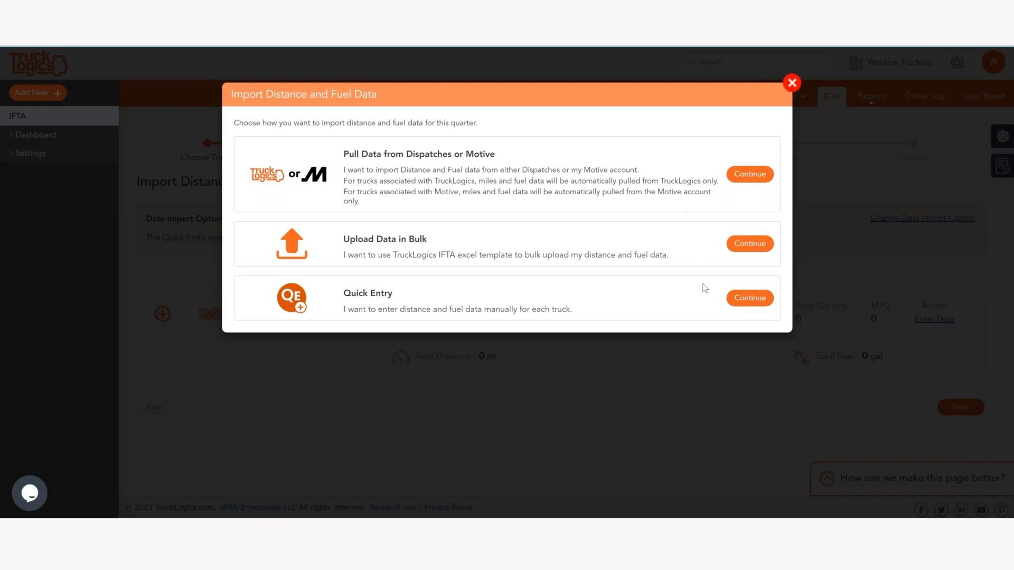
pyautogui.click(758, 301)
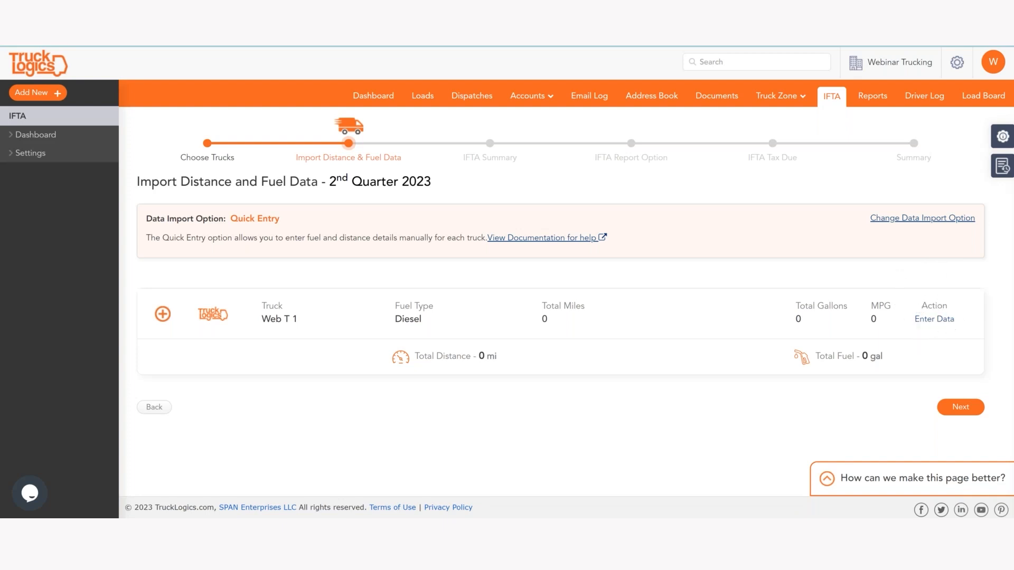
pyautogui.click(940, 320)
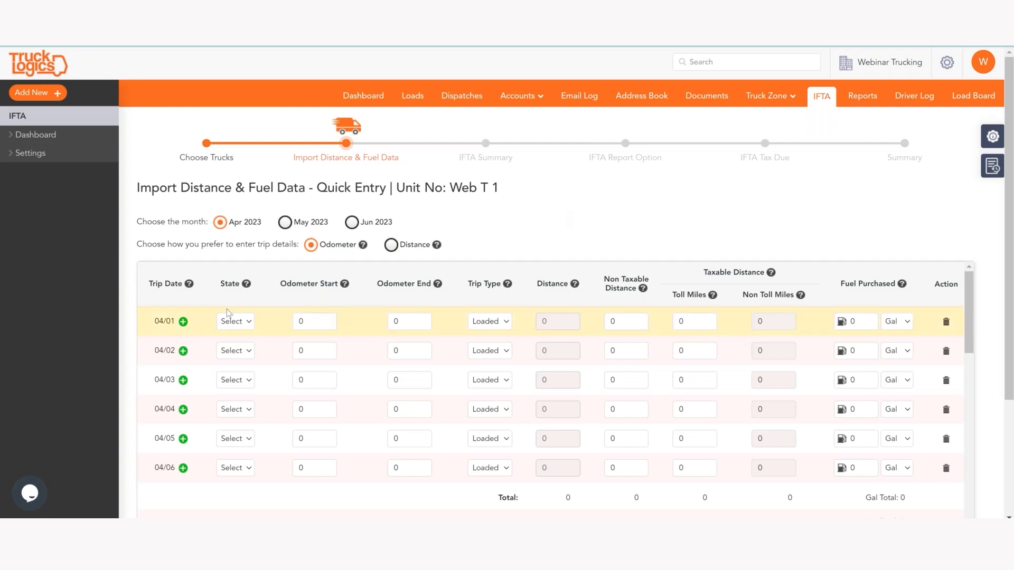
# Step: Add a second 04/01 trip row and switch trip entry to Distance mode
pyautogui.click(182, 322)
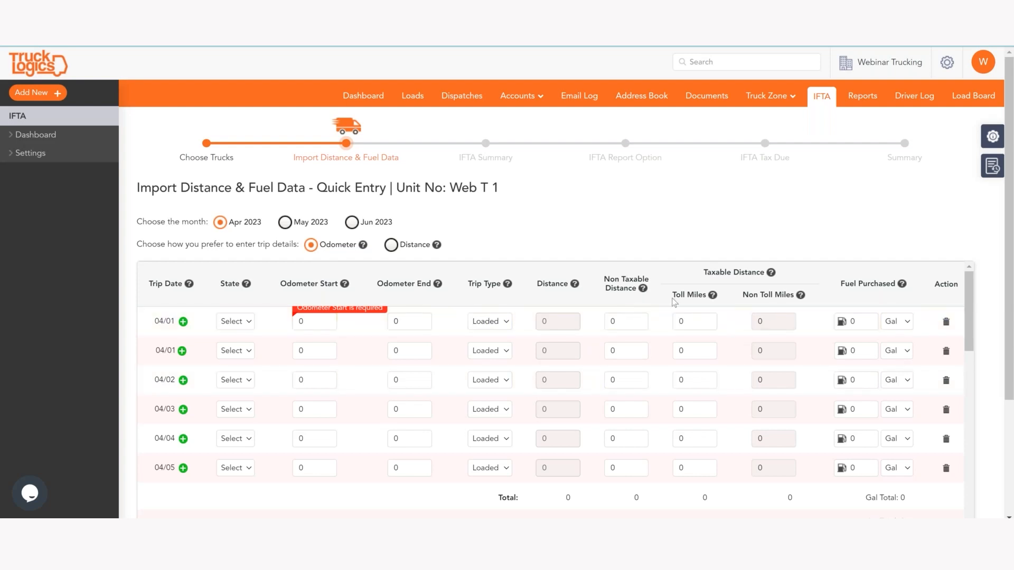
pyautogui.click(391, 245)
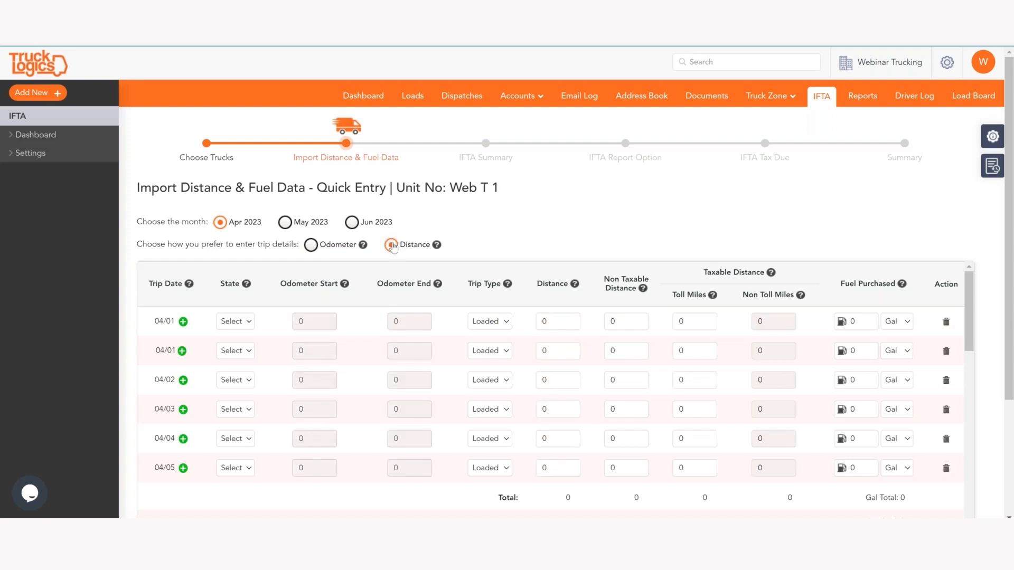
# Step: Set the first 04/01 trip's state to SC
pyautogui.click(557, 321)
pyautogui.click(268, 331)
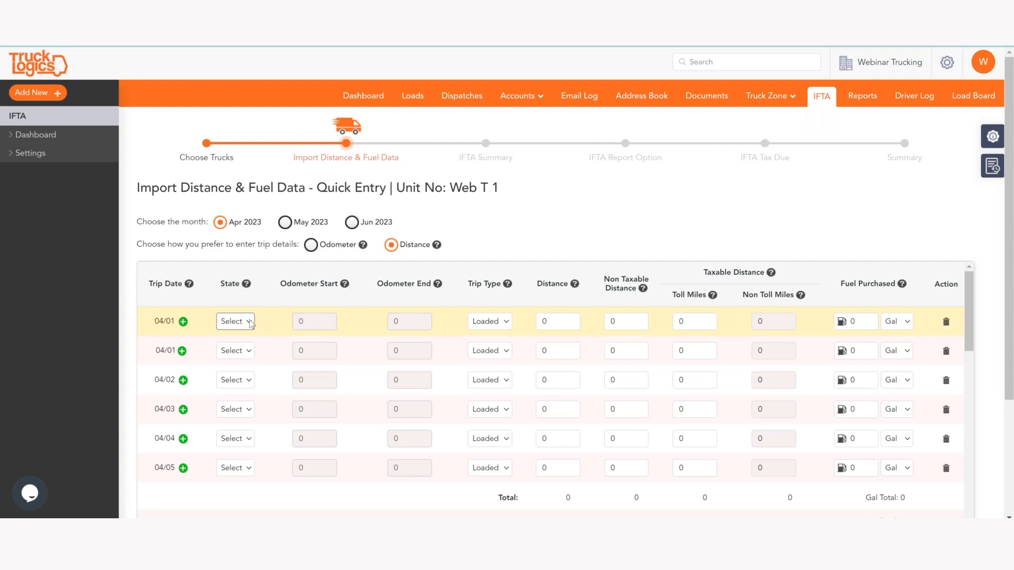
pyautogui.click(561, 320)
pyautogui.click(241, 325)
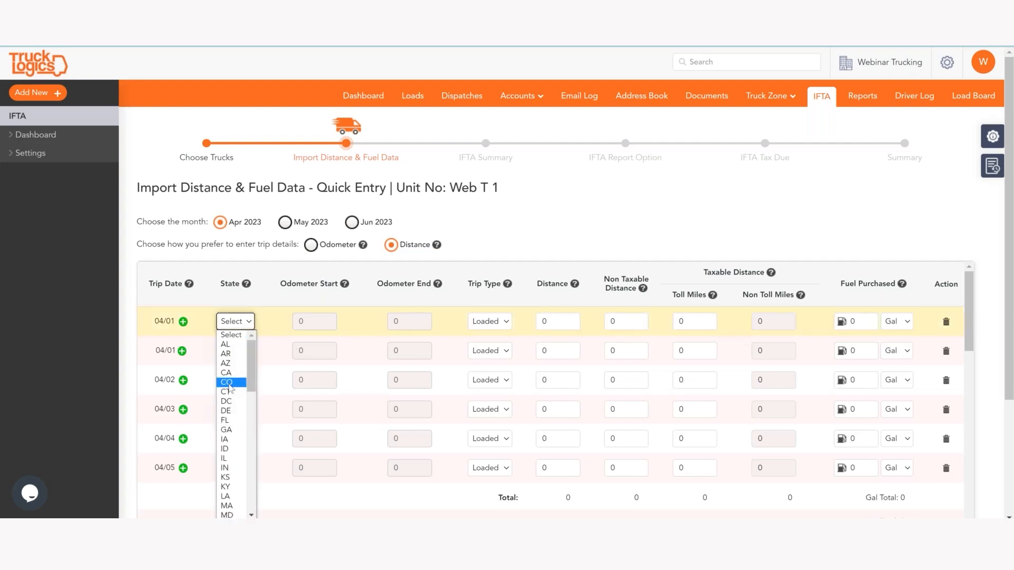
pyautogui.press('s')
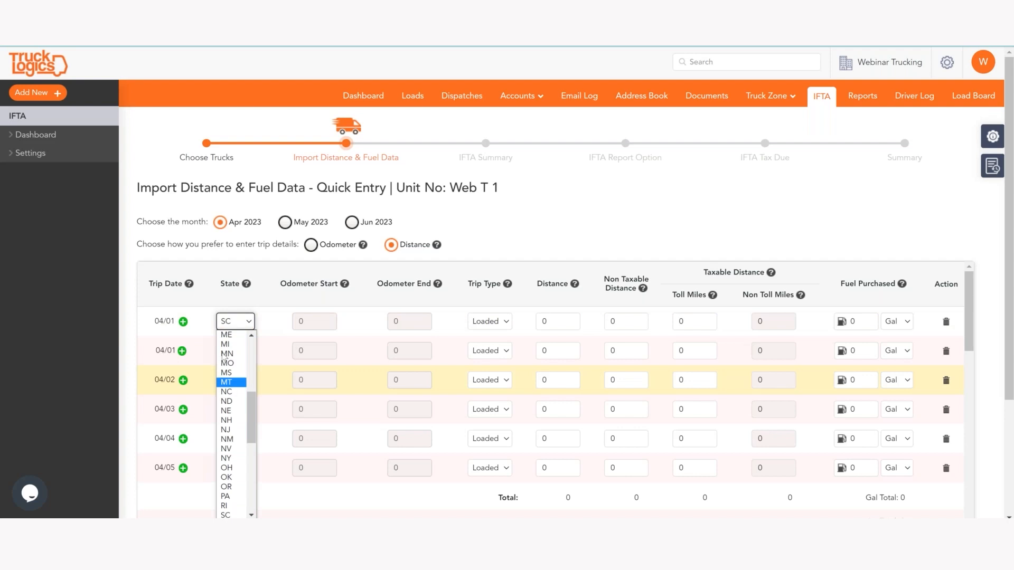
pyautogui.scroll(-4, 226, 397)
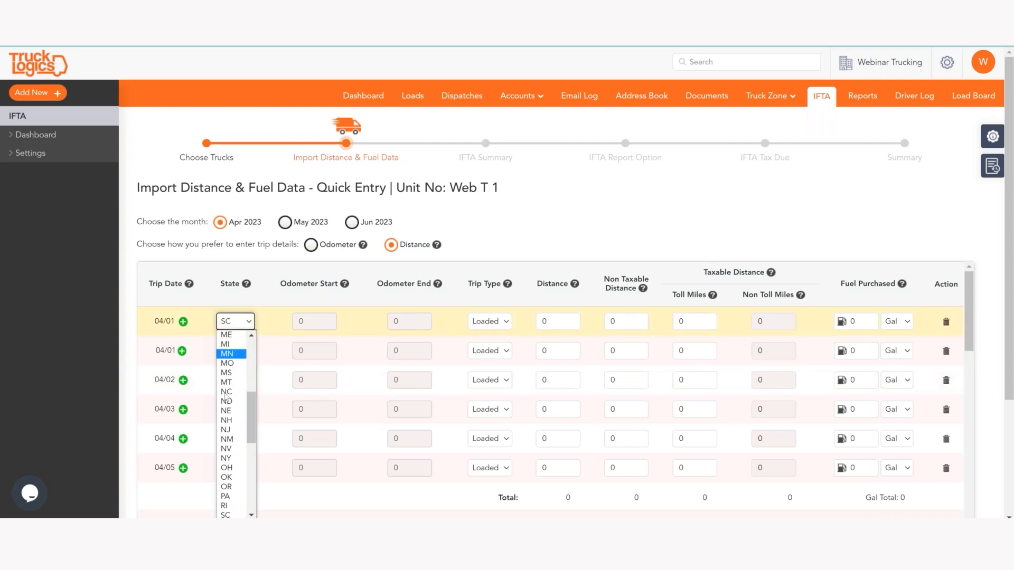
pyautogui.click(232, 514)
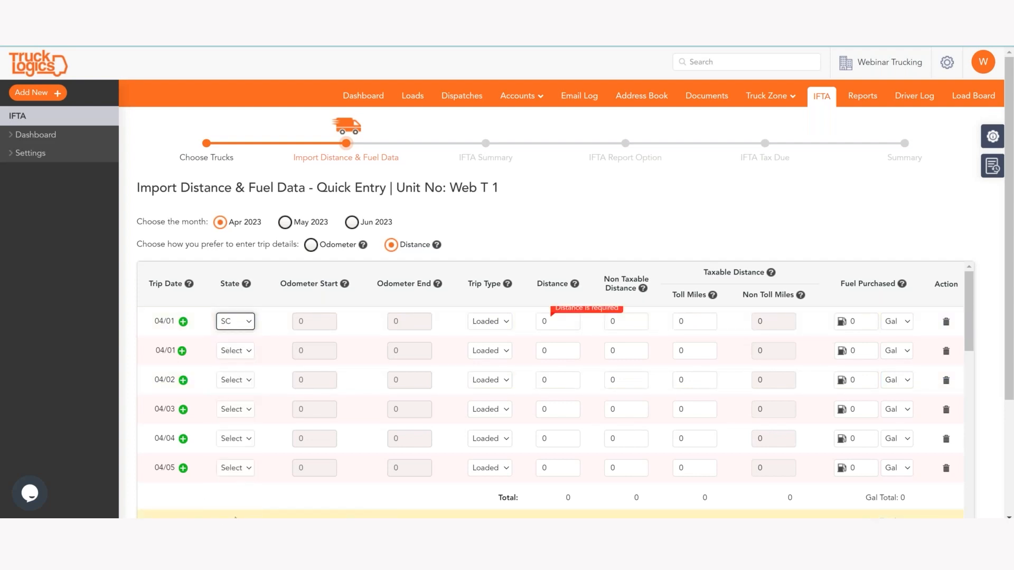
# Step: Enter 100 miles distance and 20 gallons fuel purchased for the first 04/01 trip
pyautogui.click(553, 325)
pyautogui.click(553, 325)
pyautogui.write('100')
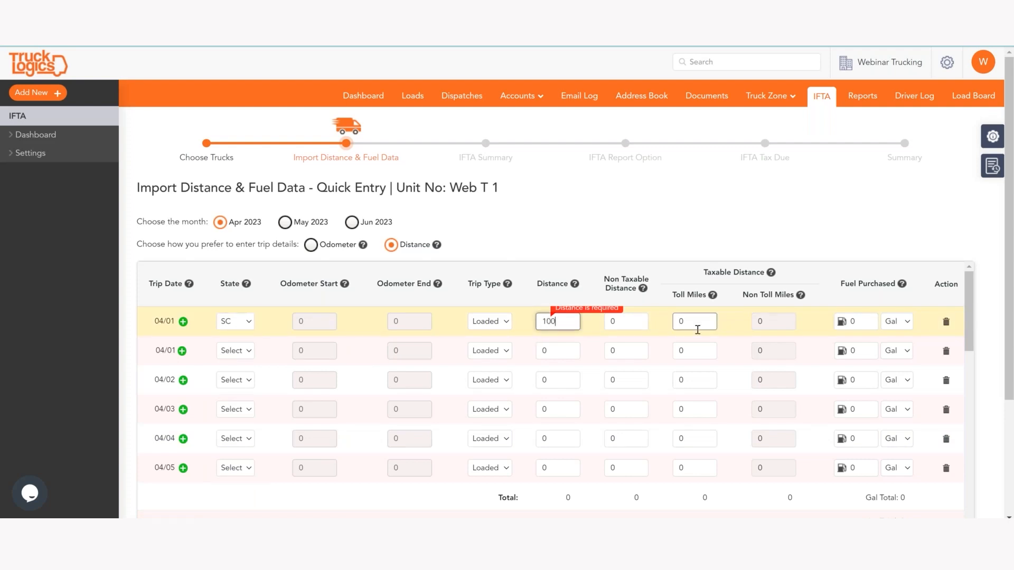
pyautogui.click(752, 343)
pyautogui.click(871, 320)
pyautogui.write('20')
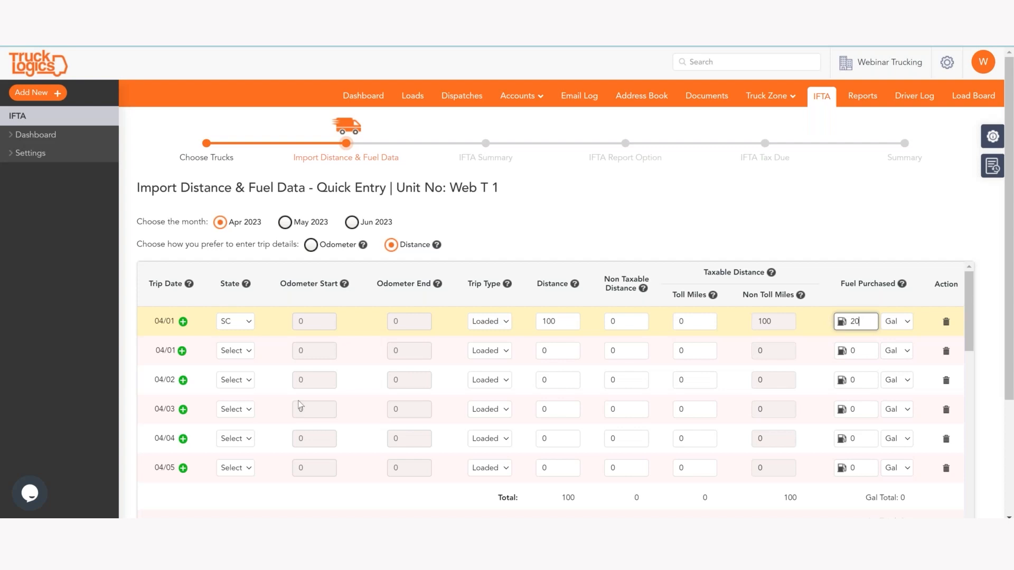
pyautogui.click(224, 352)
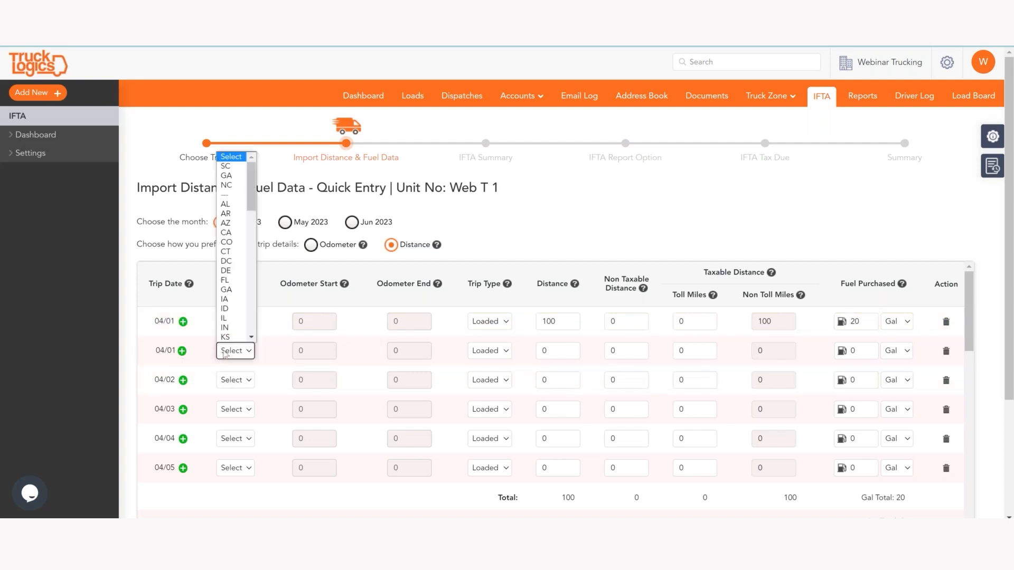
# Step: Record the second 04/01 trip in NC with 150 miles and 30 gallons
pyautogui.click(230, 186)
pyautogui.click(570, 345)
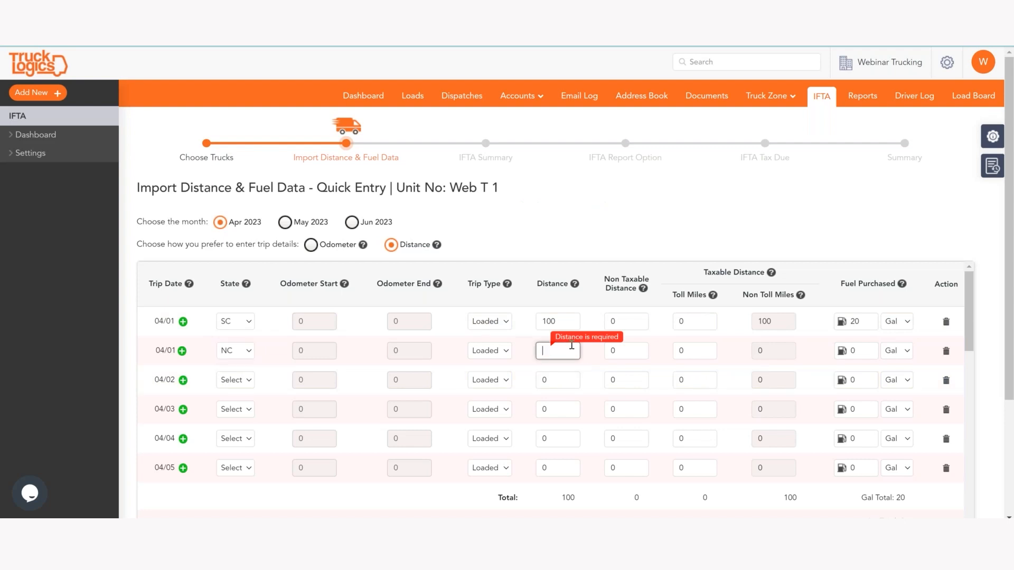
pyautogui.write('150')
pyautogui.click(864, 351)
pyautogui.write('30')
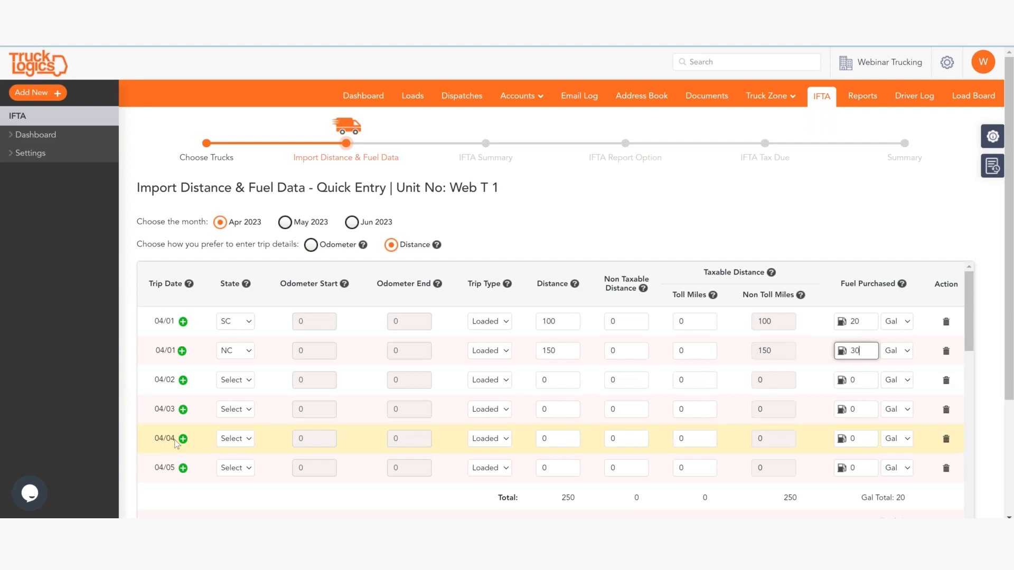
# Step: Record the 04/10 trip in GA with 200 miles and 20 gallons
pyautogui.scroll(-5, 195, 422)
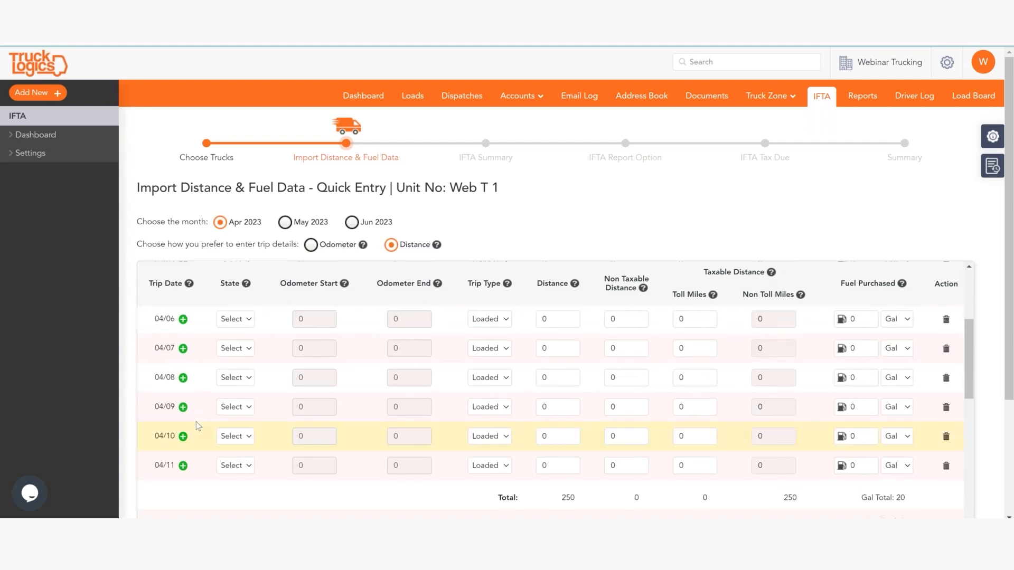
pyautogui.click(246, 441)
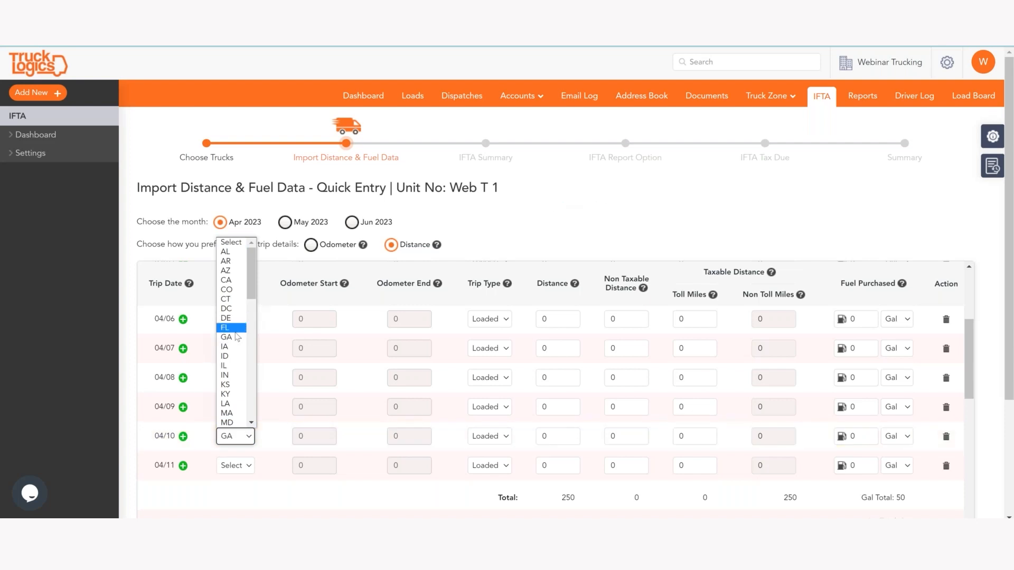
pyautogui.click(237, 338)
pyautogui.click(560, 434)
pyautogui.write('2000')
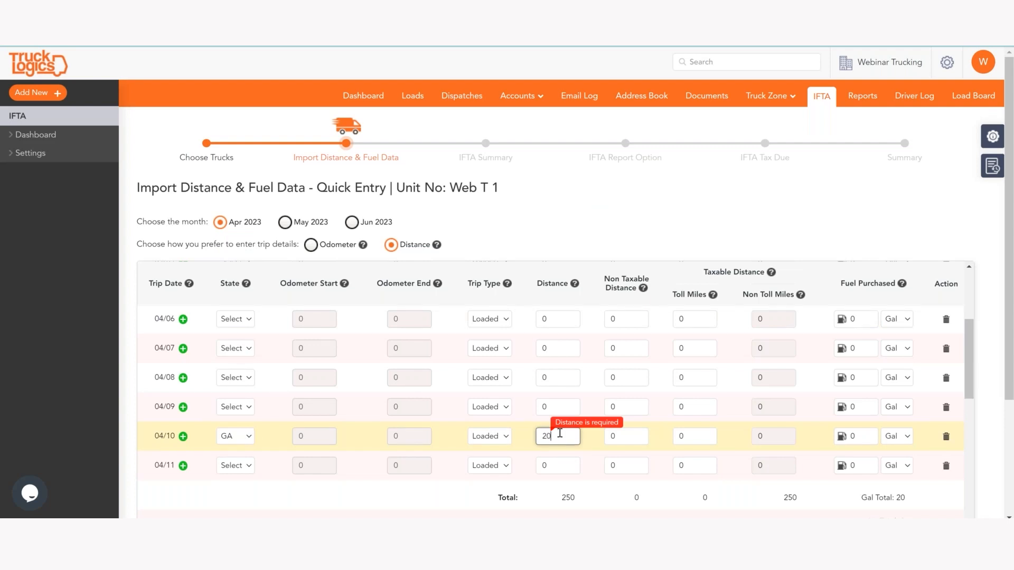
pyautogui.press('BackSpace')
pyautogui.click(873, 437)
pyautogui.write('20')
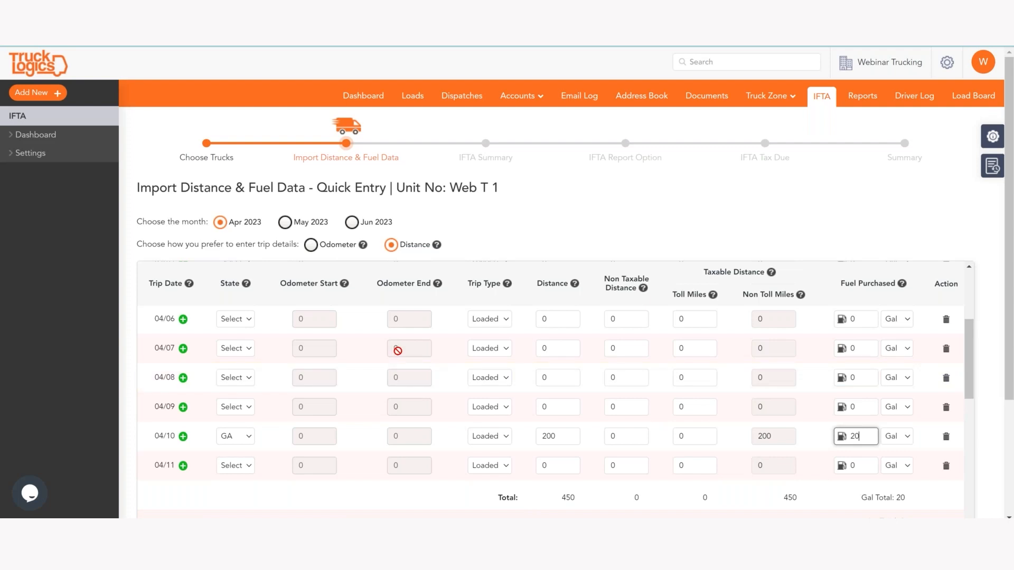
pyautogui.scroll(-5, 398, 350)
# Step: Review the April trip totals, then switch the trip log to May 2023
pyautogui.scroll(-7, 186, 464)
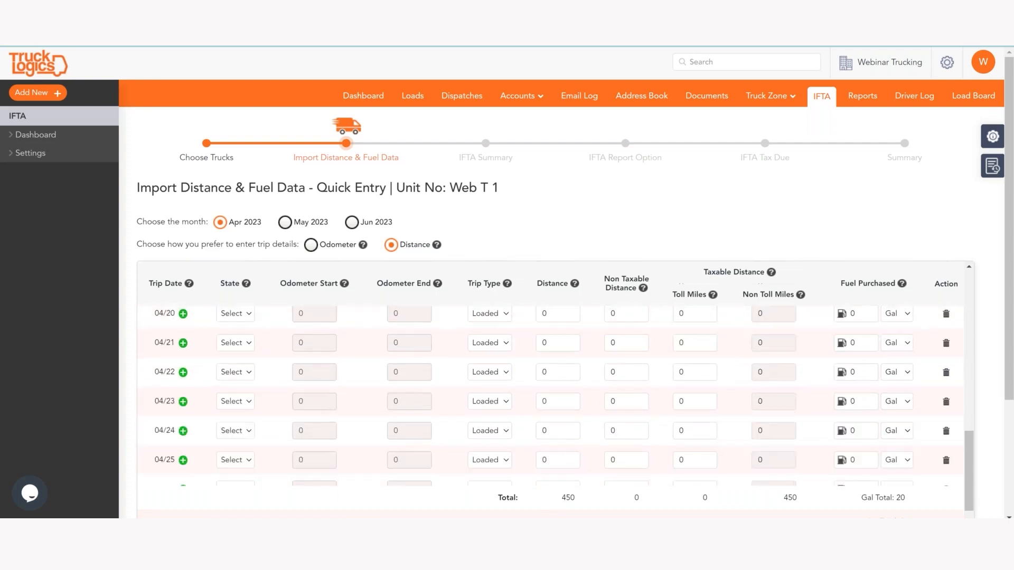
pyautogui.scroll(-4, 280, 457)
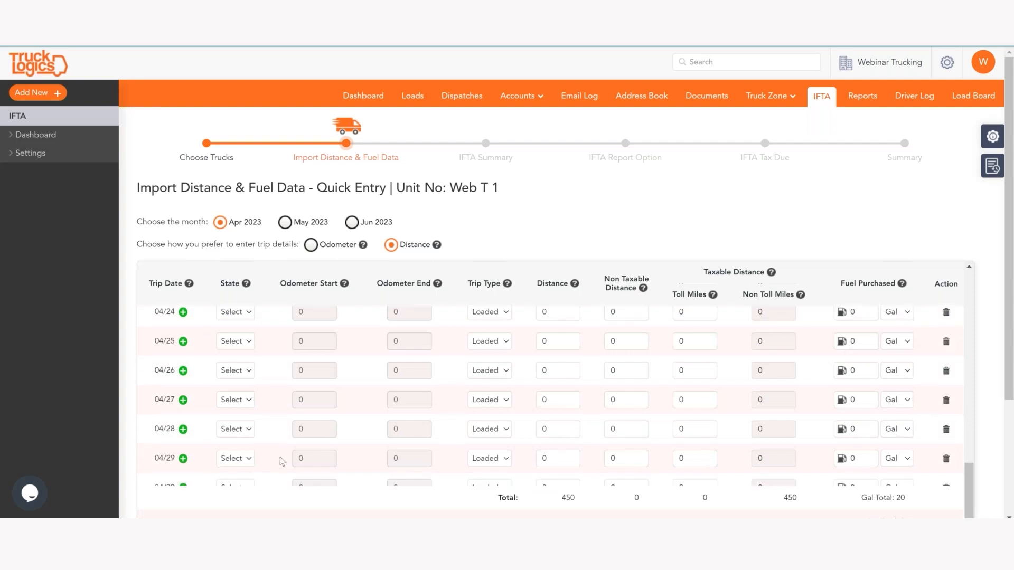
pyautogui.scroll(-3, 373, 325)
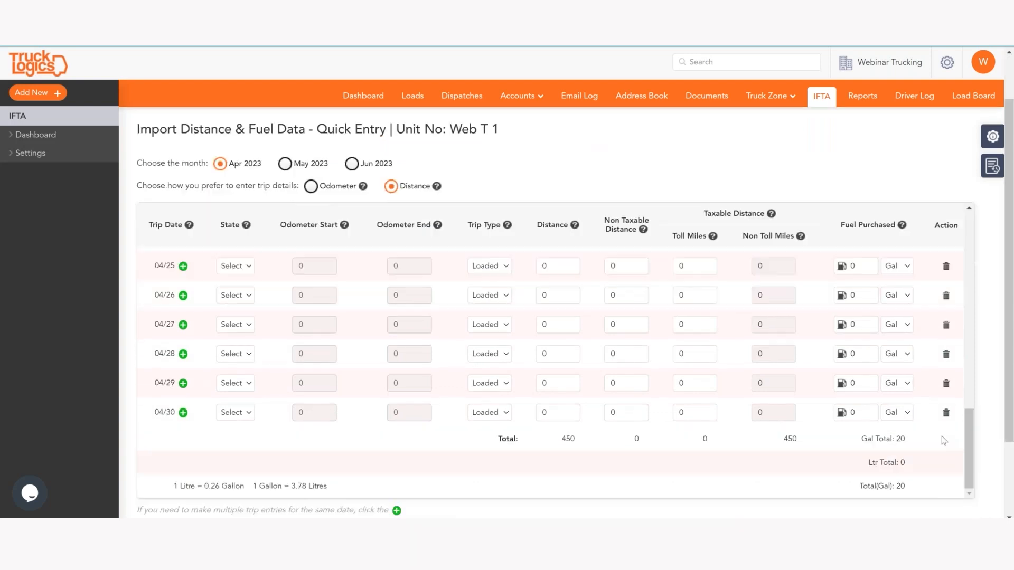
pyautogui.scroll(10, 889, 243)
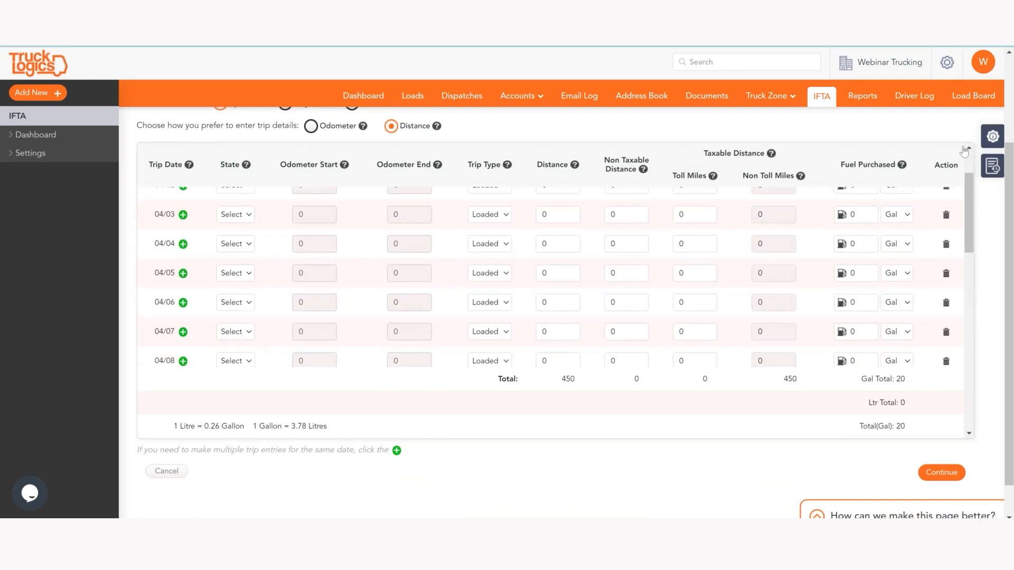
pyautogui.scroll(3, 245, 156)
pyautogui.scroll(3, 244, 156)
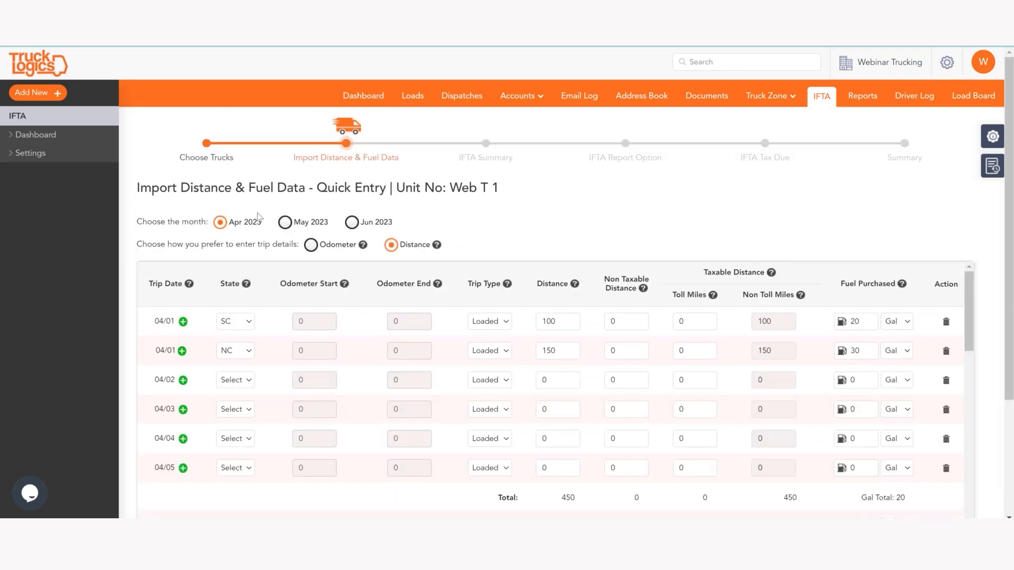
pyautogui.click(285, 224)
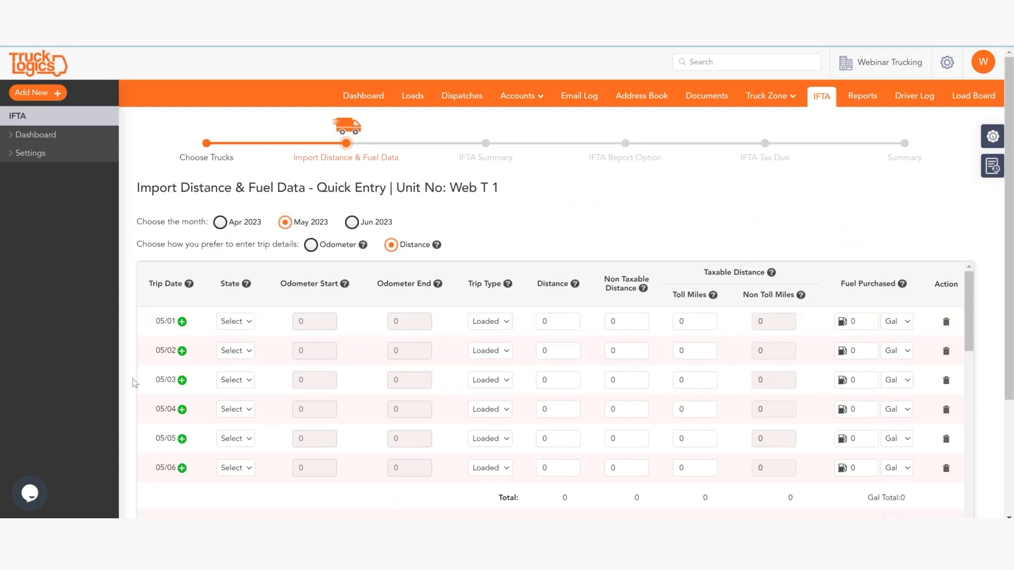
# Step: Log the 05/02 trip in SC with 1500 miles and 150 gallons
pyautogui.scroll(-2, 188, 443)
pyautogui.scroll(2, 186, 441)
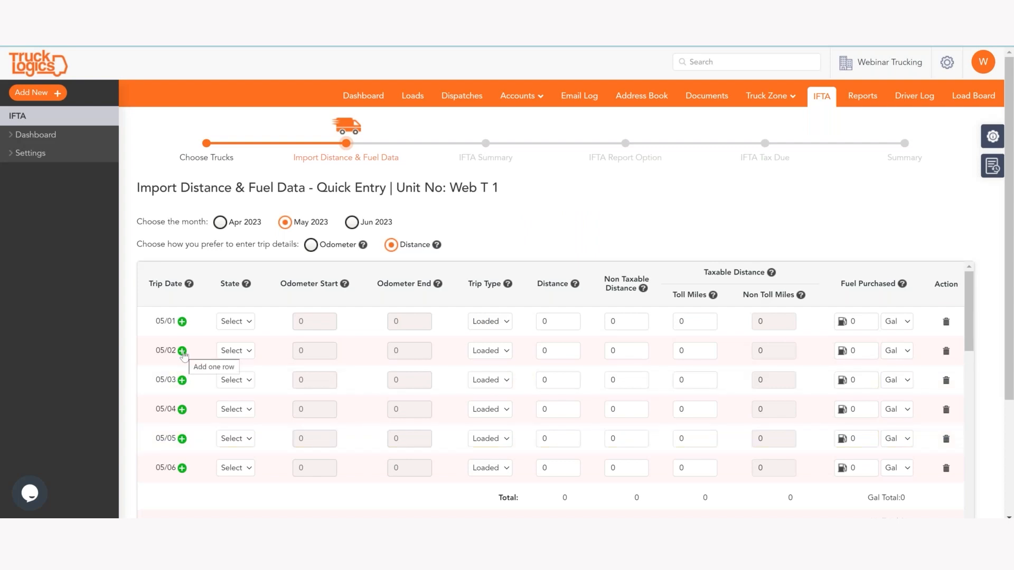
pyautogui.click(244, 352)
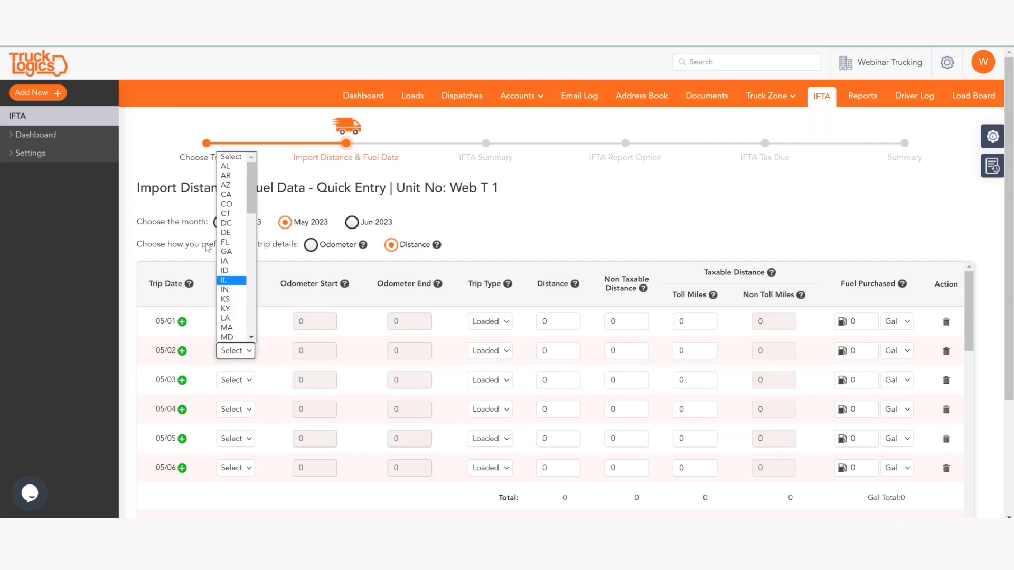
pyautogui.press('s')
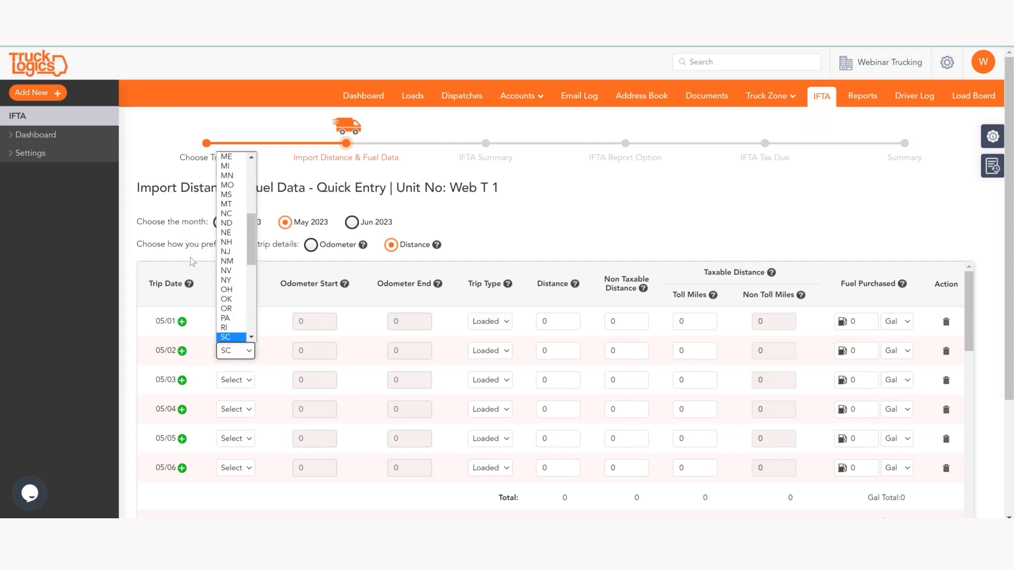
pyautogui.click(223, 338)
pyautogui.click(559, 351)
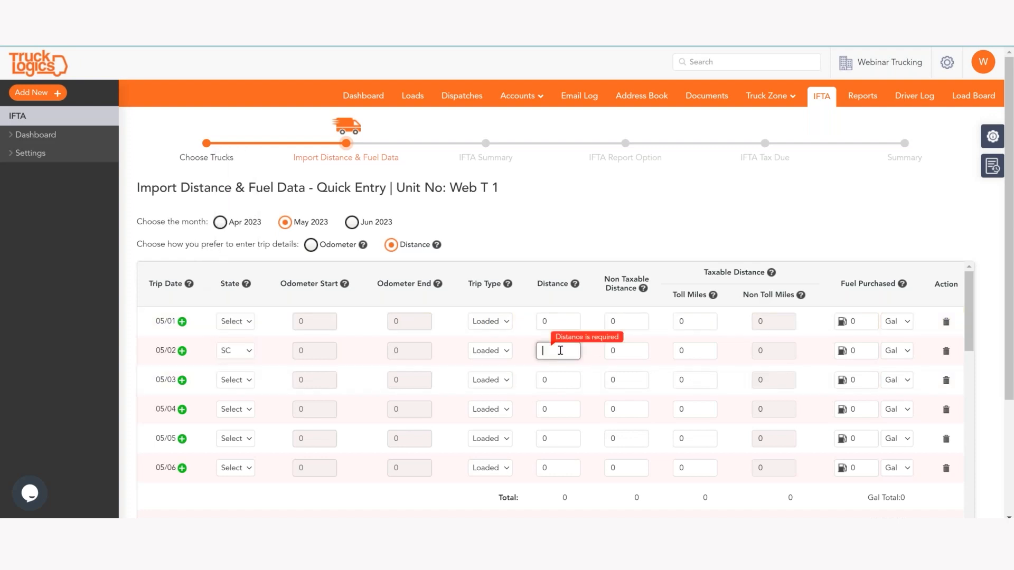
pyautogui.write('1500')
pyautogui.click(870, 345)
pyautogui.write('150')
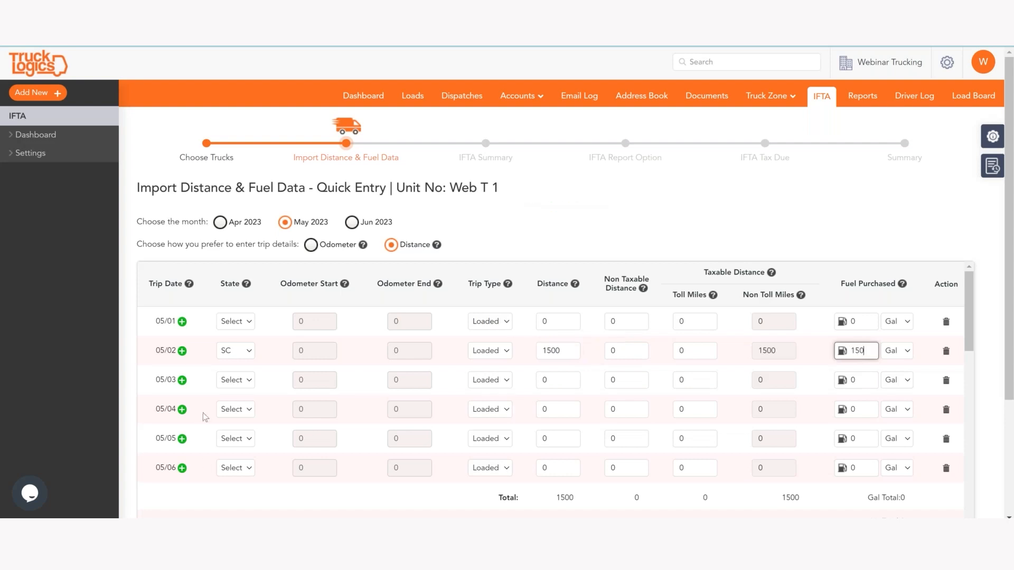
# Step: Log the 05/03 trip in GA with 200 miles and 20 gallons
pyautogui.click(231, 380)
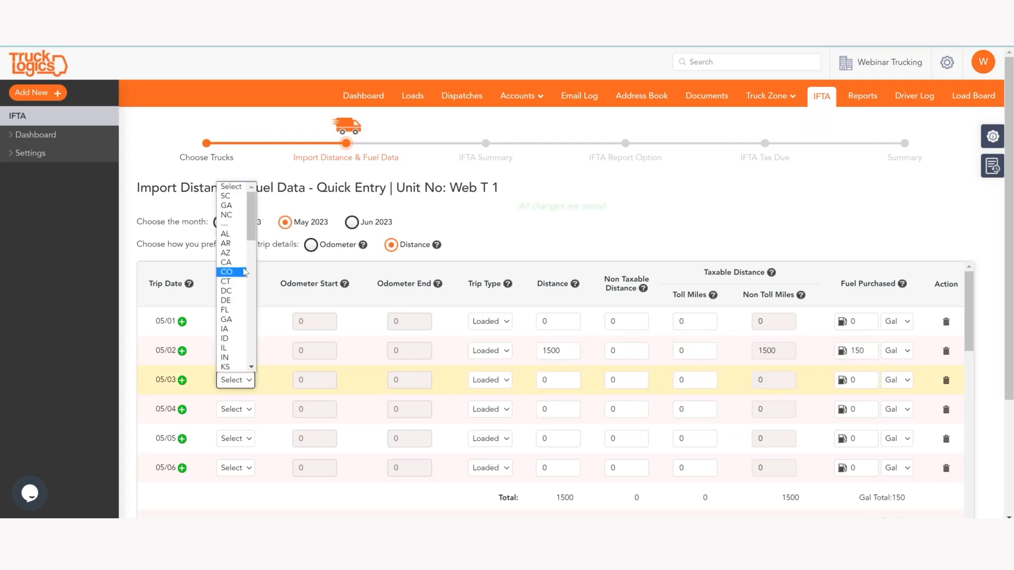
pyautogui.click(242, 206)
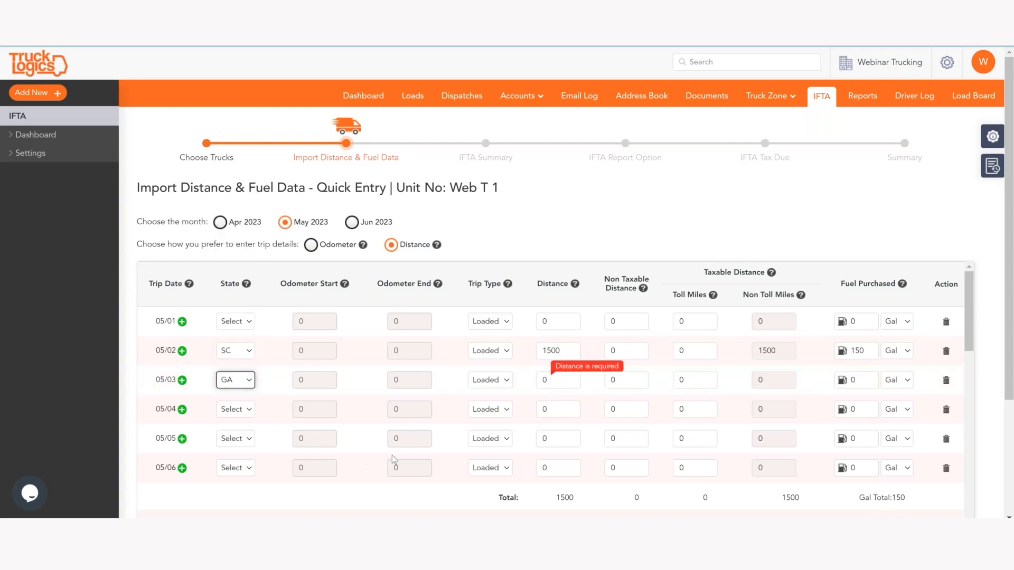
pyautogui.click(549, 378)
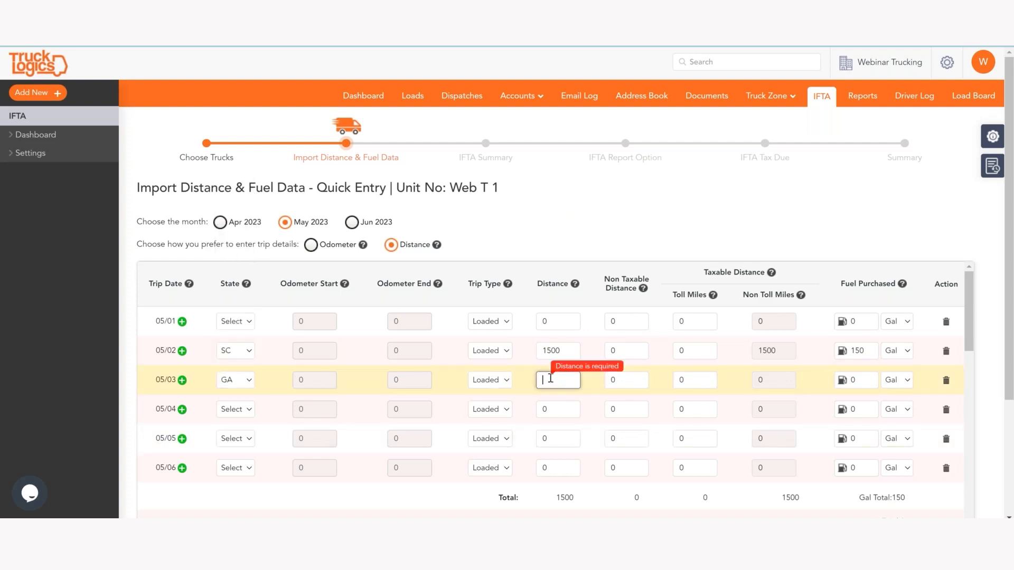
pyautogui.write('200')
pyautogui.click(861, 373)
pyautogui.click(862, 378)
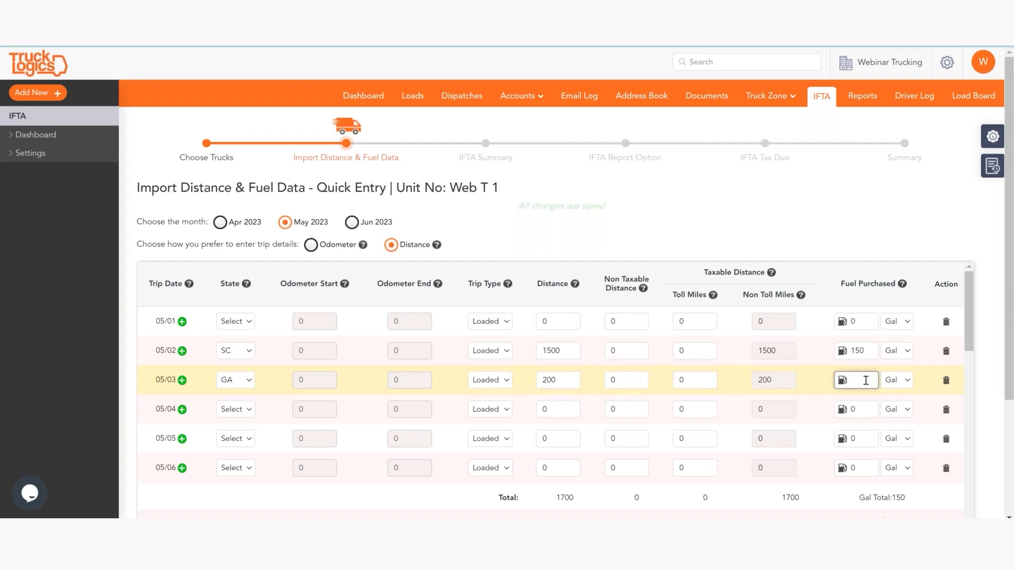
pyautogui.write('20')
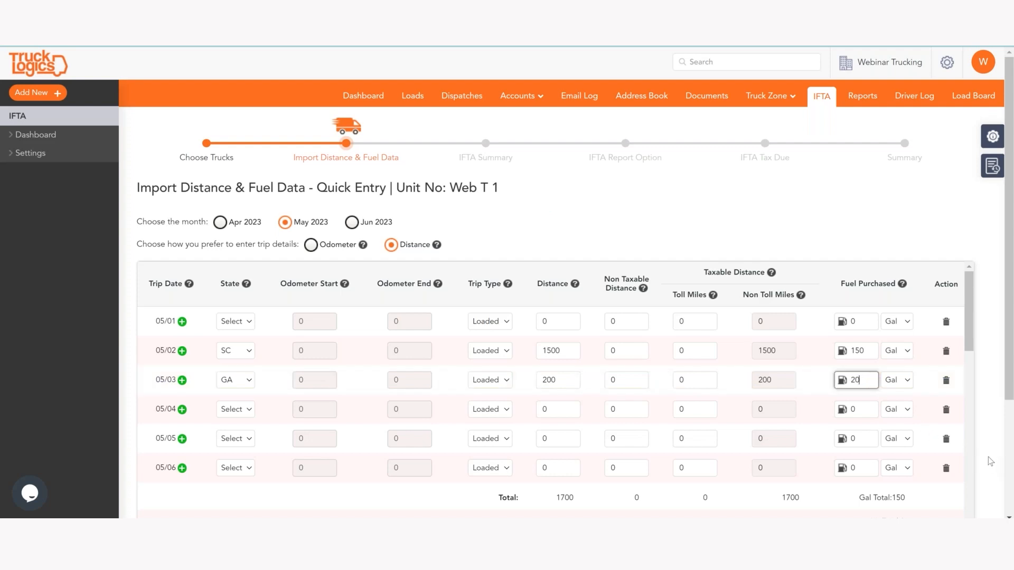
# Step: Check the May totals of 1700 miles and 170 gallons, then switch to June 2023
pyautogui.scroll(-5, 343, 407)
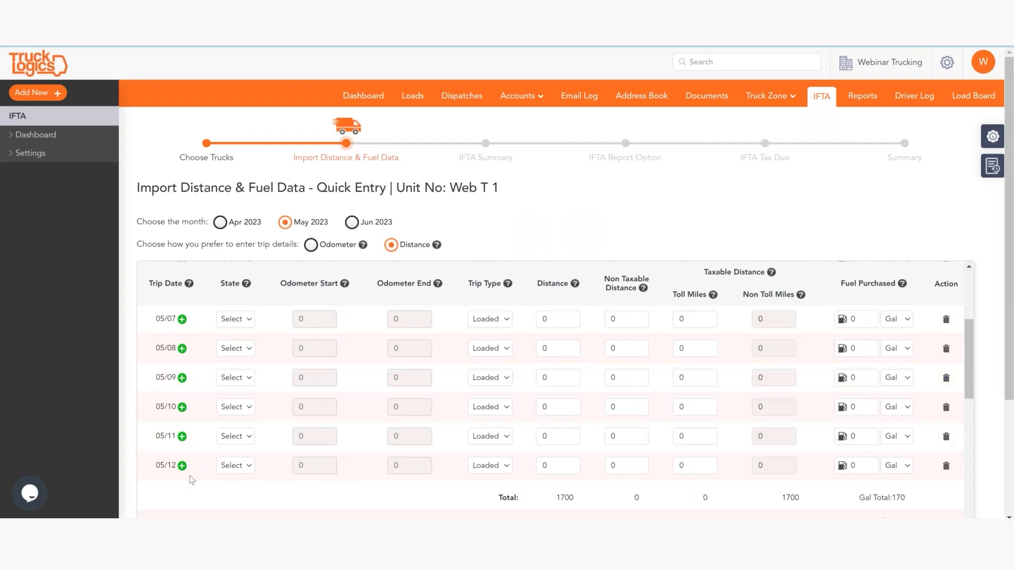
pyautogui.scroll(-3, 197, 447)
pyautogui.scroll(-3, 198, 448)
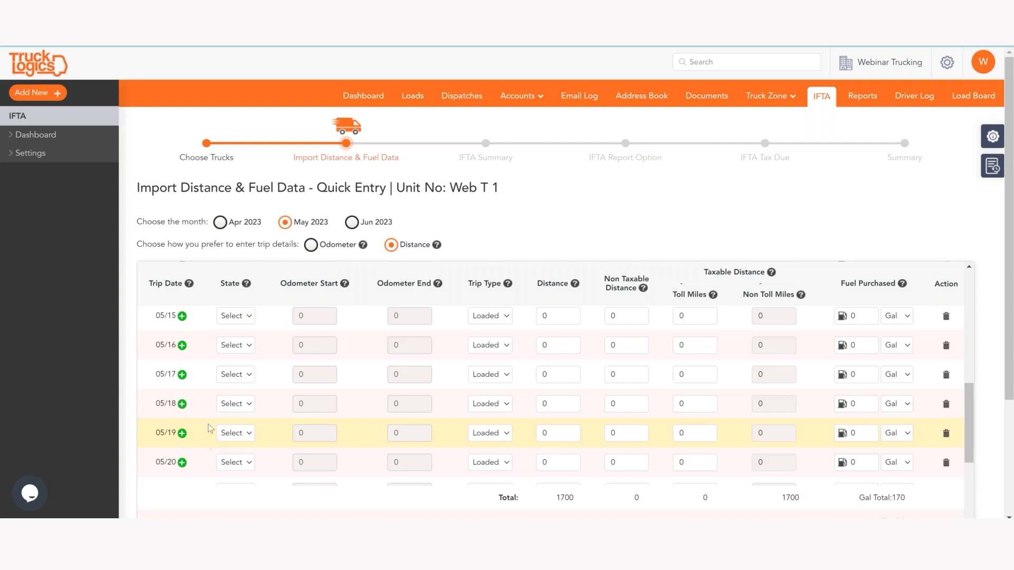
pyautogui.scroll(5, 234, 374)
pyautogui.scroll(2, 234, 374)
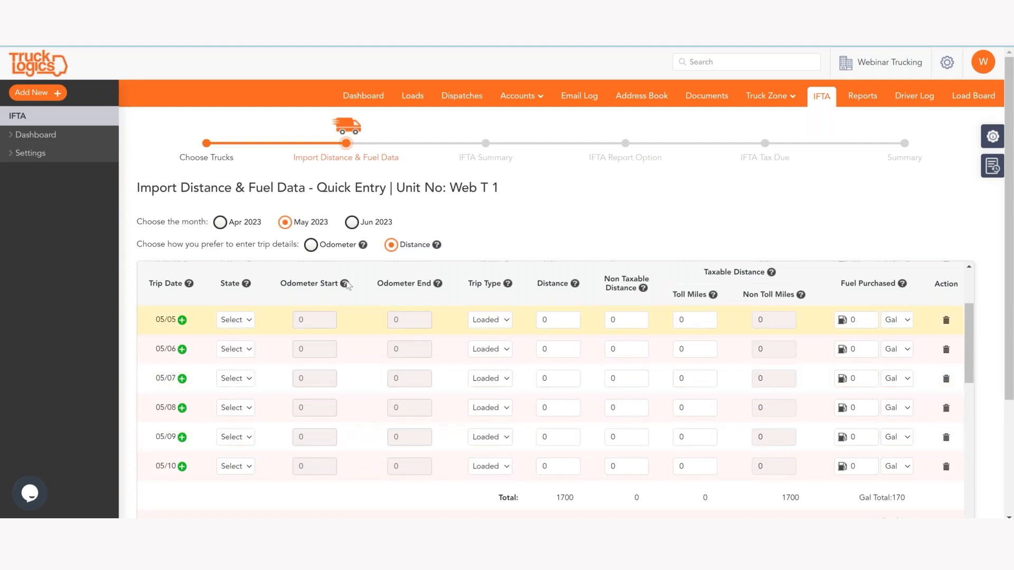
pyautogui.click(351, 223)
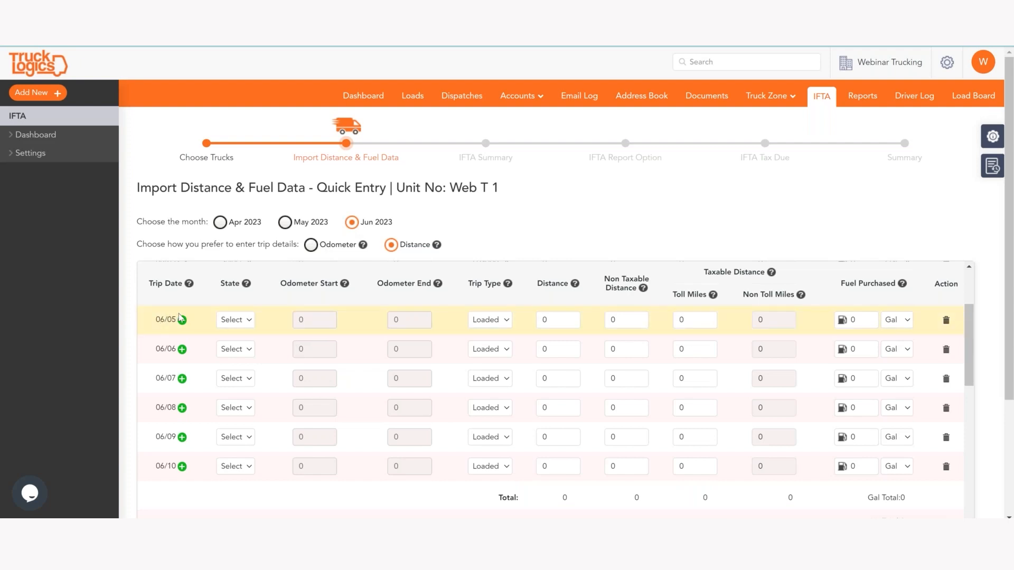
# Step: Log the 06/05 trip in SC with 250 miles and 25 gallons purchased
pyautogui.click(233, 320)
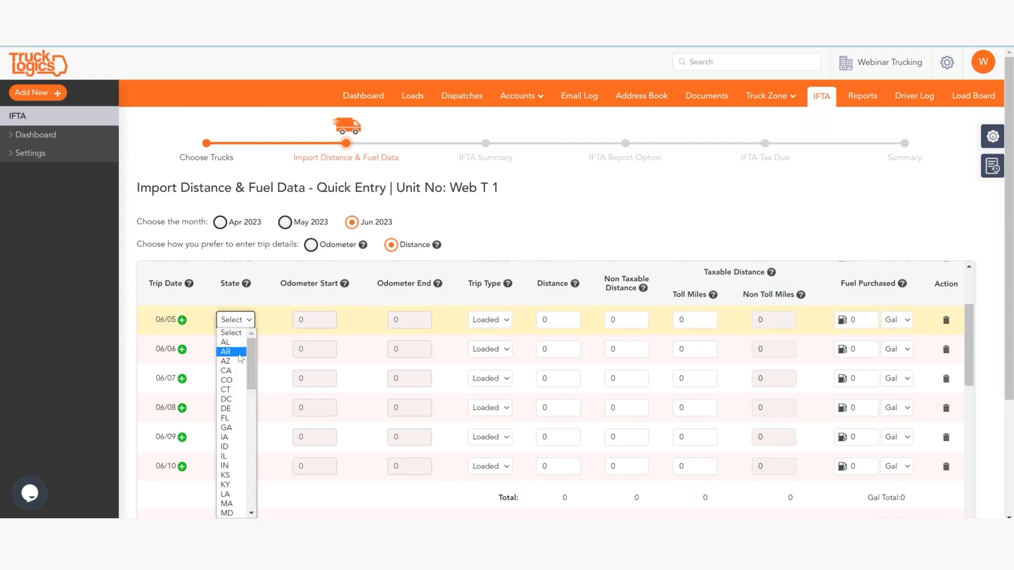
pyautogui.press('s')
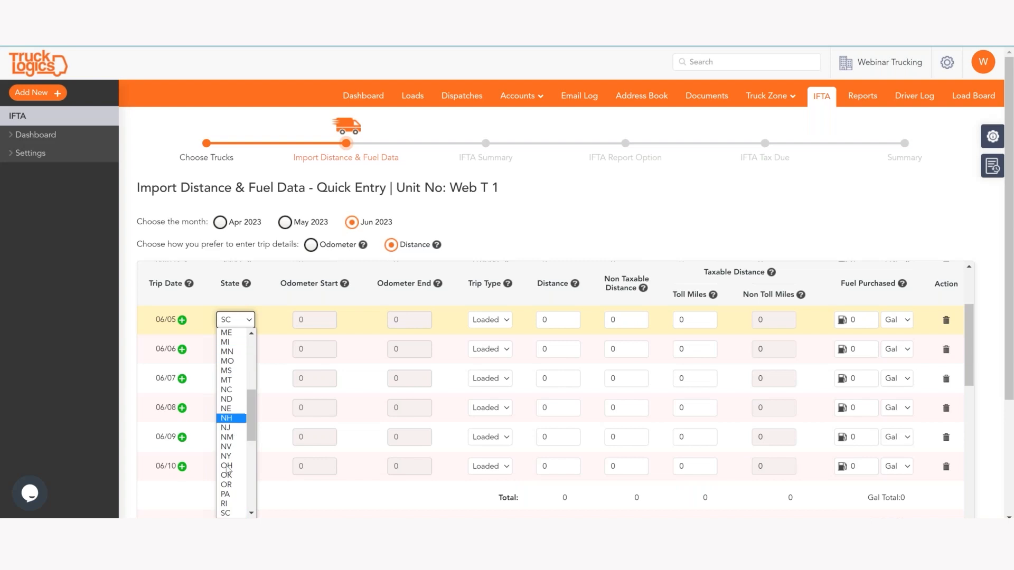
pyautogui.click(226, 514)
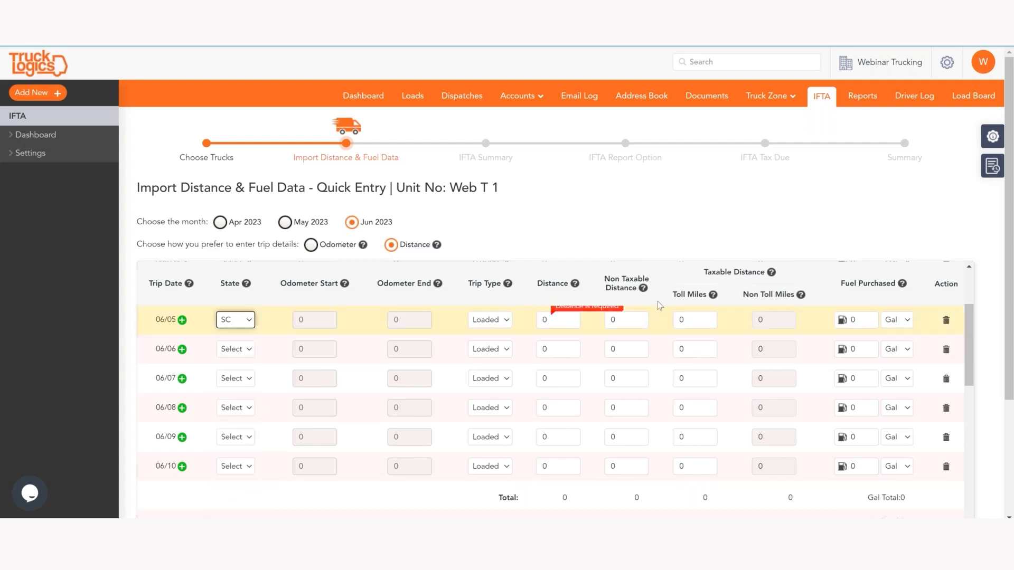
pyautogui.click(573, 316)
pyautogui.press('BackSpace')
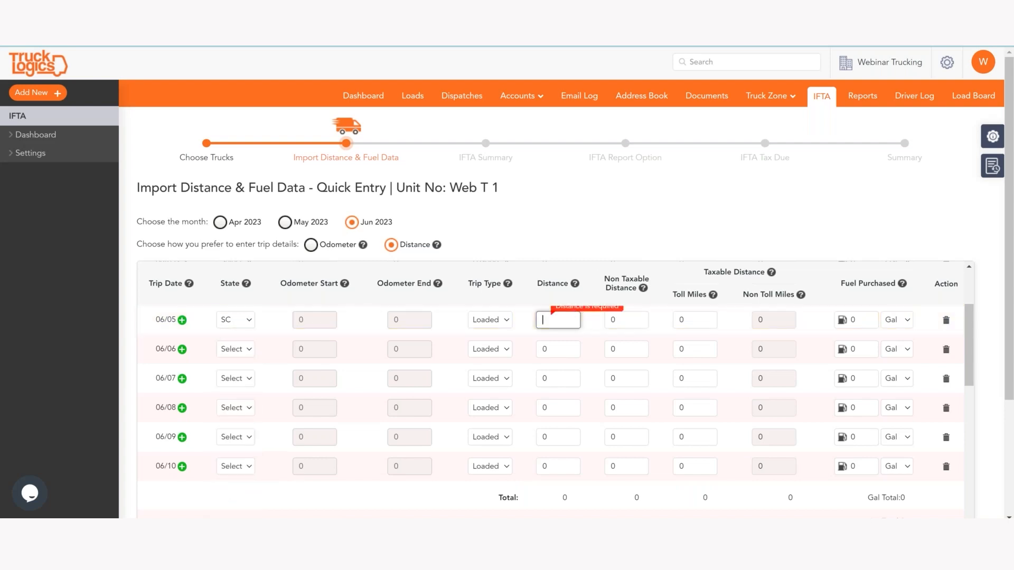
pyautogui.write('2502')
pyautogui.click(858, 321)
pyautogui.write('25')
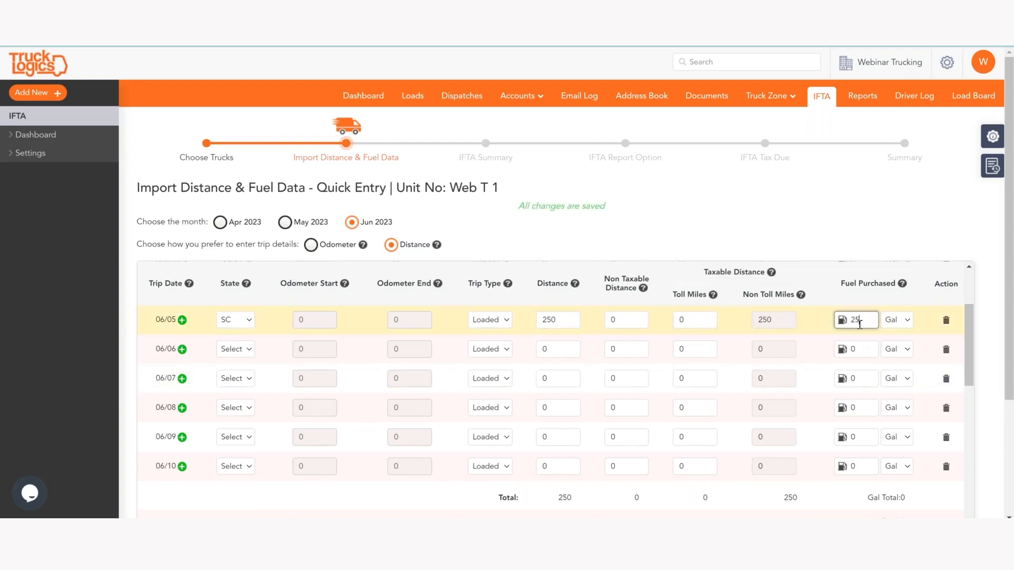
# Step: Log the 06/06 trip in NC with 300 miles and 30 gallons purchased
pyautogui.click(234, 349)
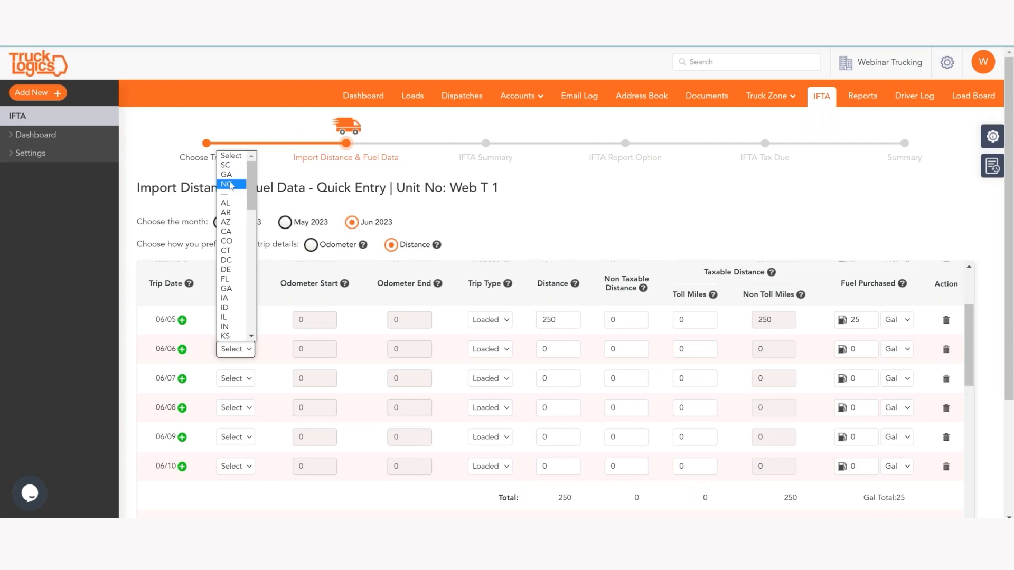
pyautogui.click(230, 184)
pyautogui.click(564, 344)
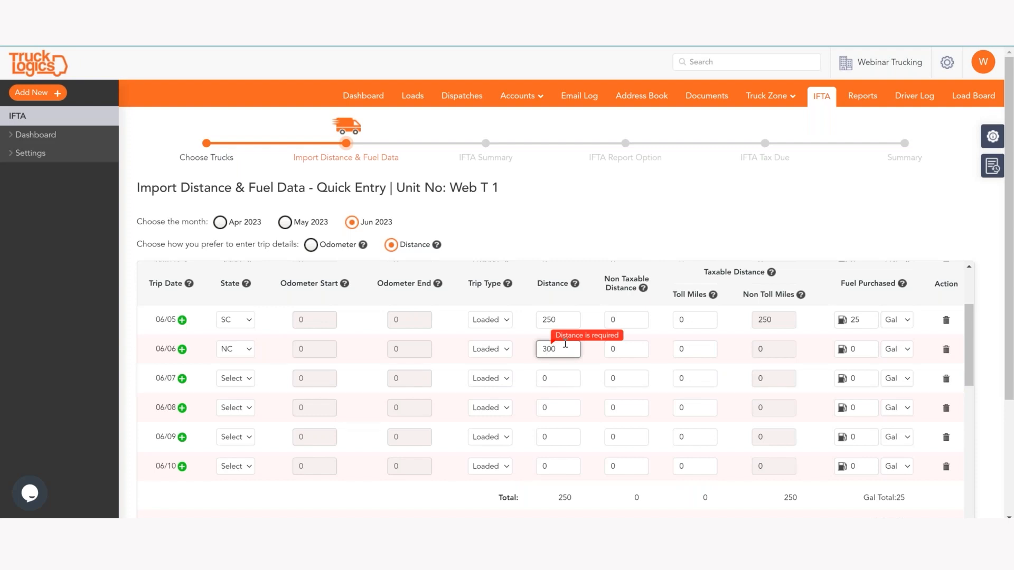
pyautogui.click(852, 352)
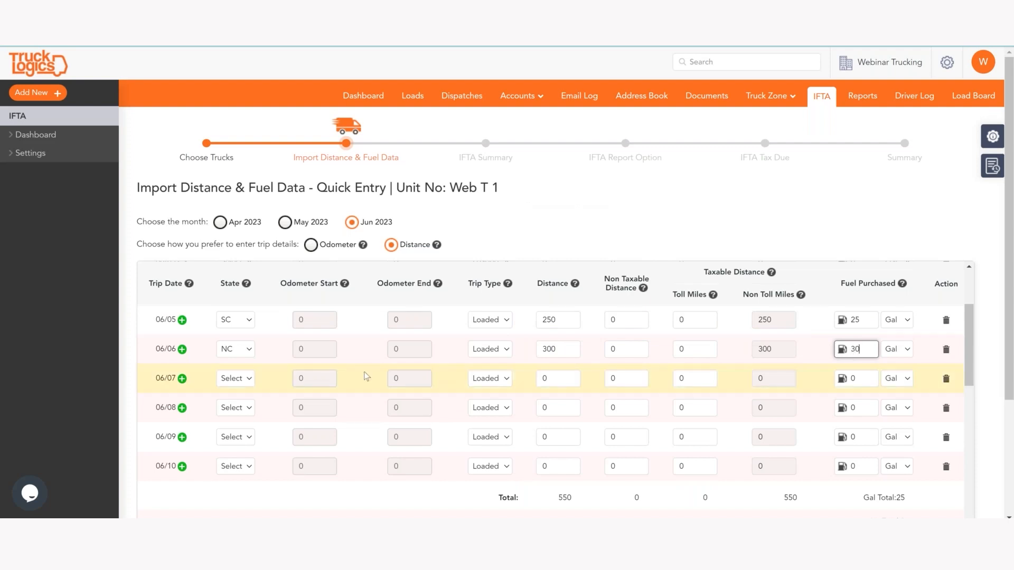
# Step: Log the 06/07 Tennessee trip with 300 miles and 40 gallons
pyautogui.click(252, 379)
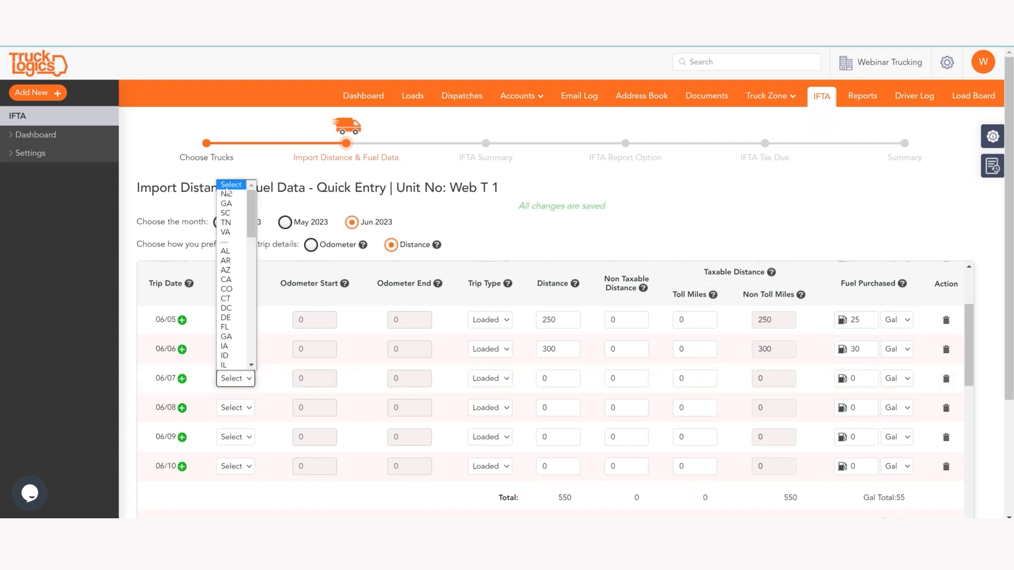
pyautogui.click(226, 222)
pyautogui.click(551, 378)
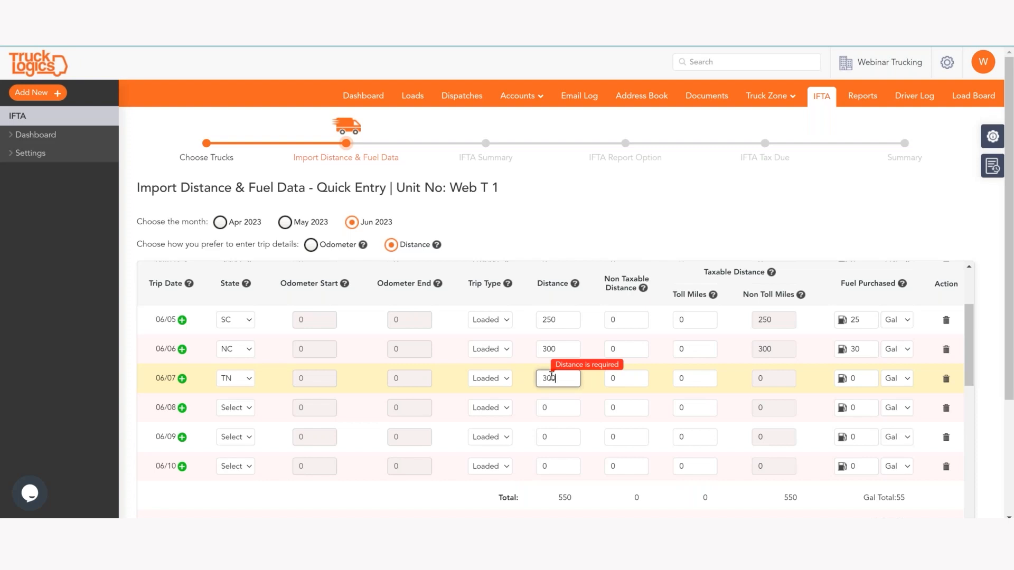
pyautogui.click(867, 379)
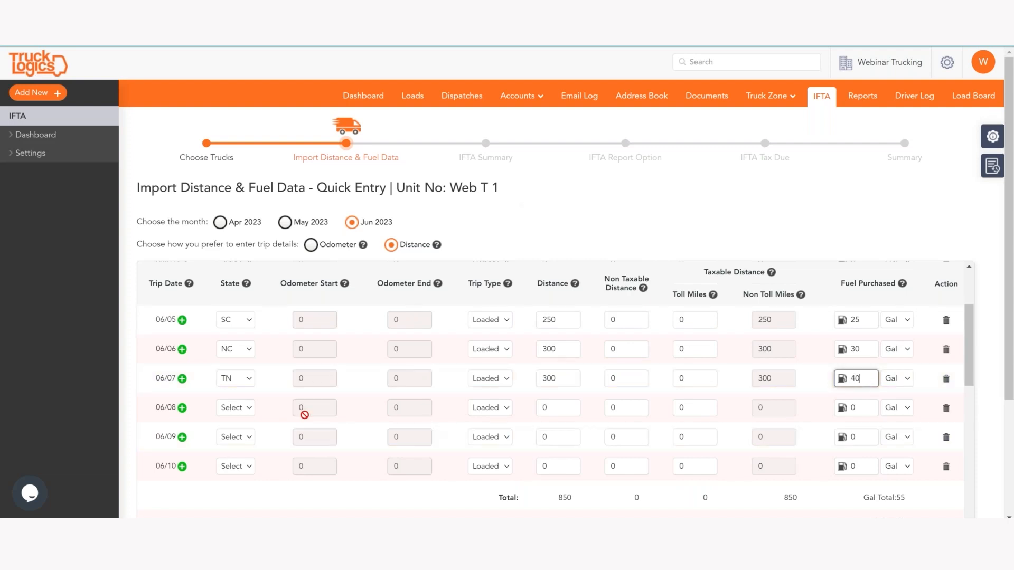
# Step: Log the 06/08 Kentucky trip with 400 miles and 50 gallons, then show April 2023
pyautogui.click(251, 412)
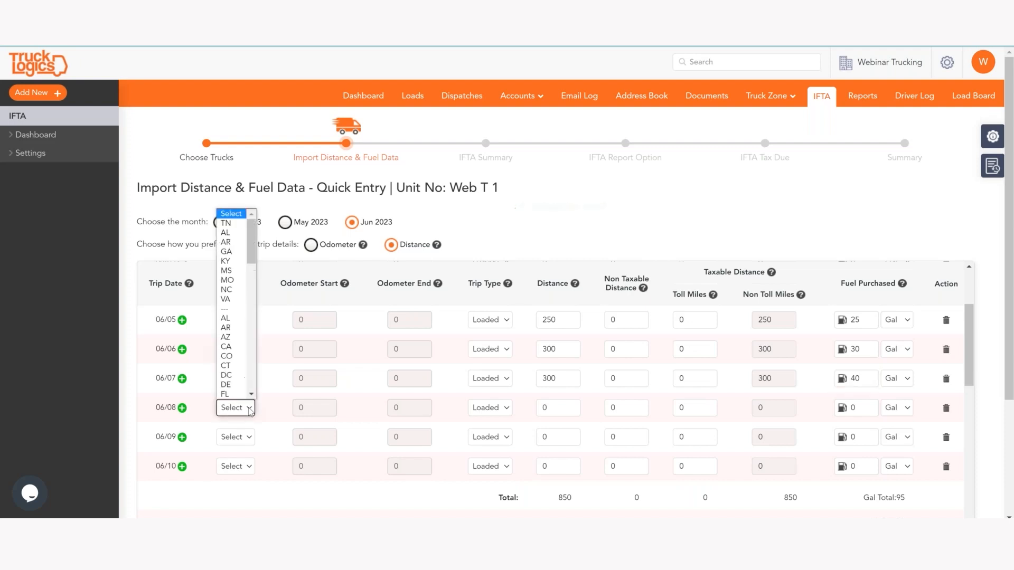
pyautogui.click(232, 261)
pyautogui.click(562, 402)
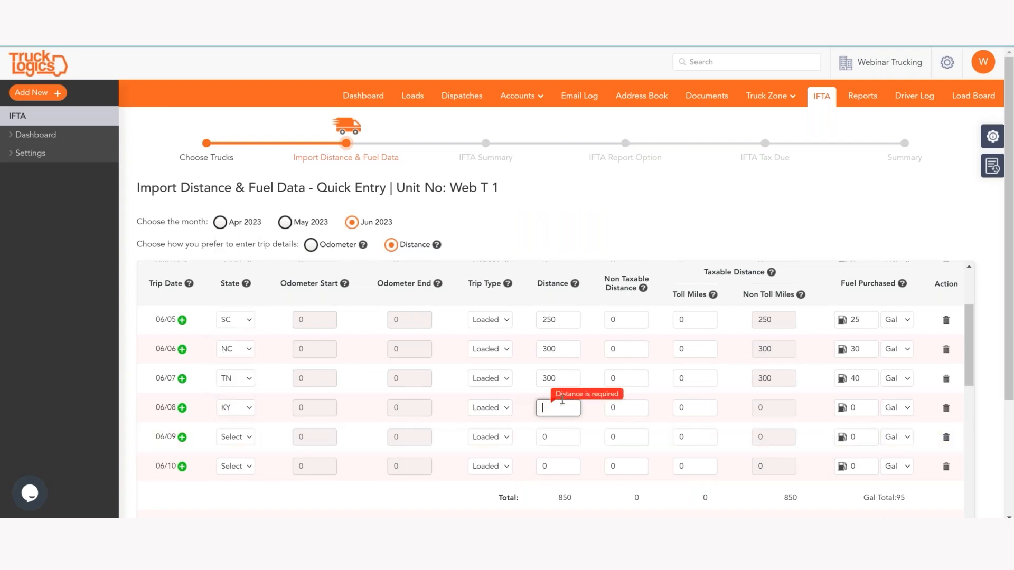
pyautogui.write('400')
pyautogui.click(869, 407)
pyautogui.write('50')
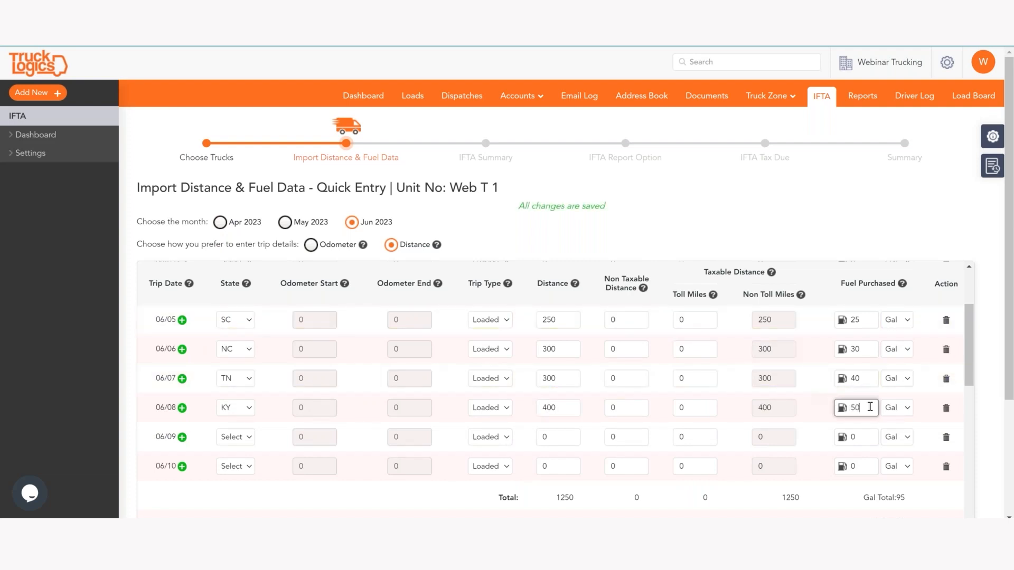
pyautogui.click(524, 220)
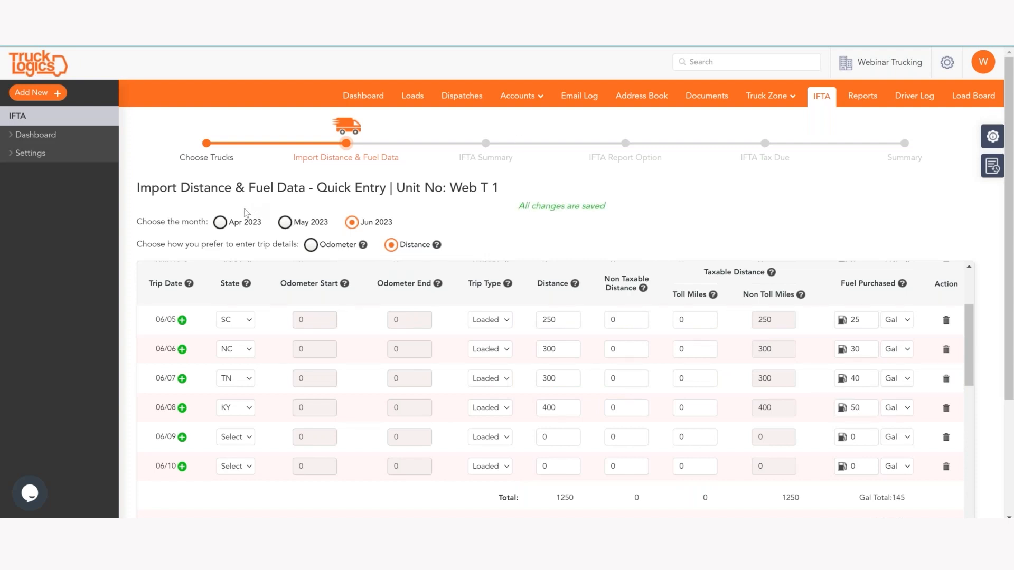
pyautogui.click(220, 222)
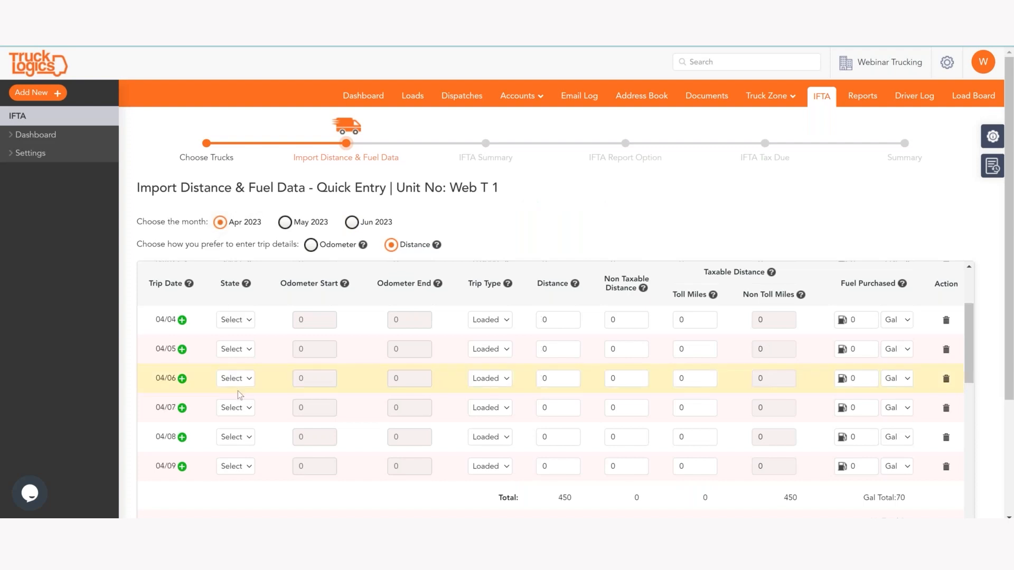
# Step: Log the 04/05 Arkansas trip with 500 miles and 20 gallons of fuel
pyautogui.scroll(3, 237, 390)
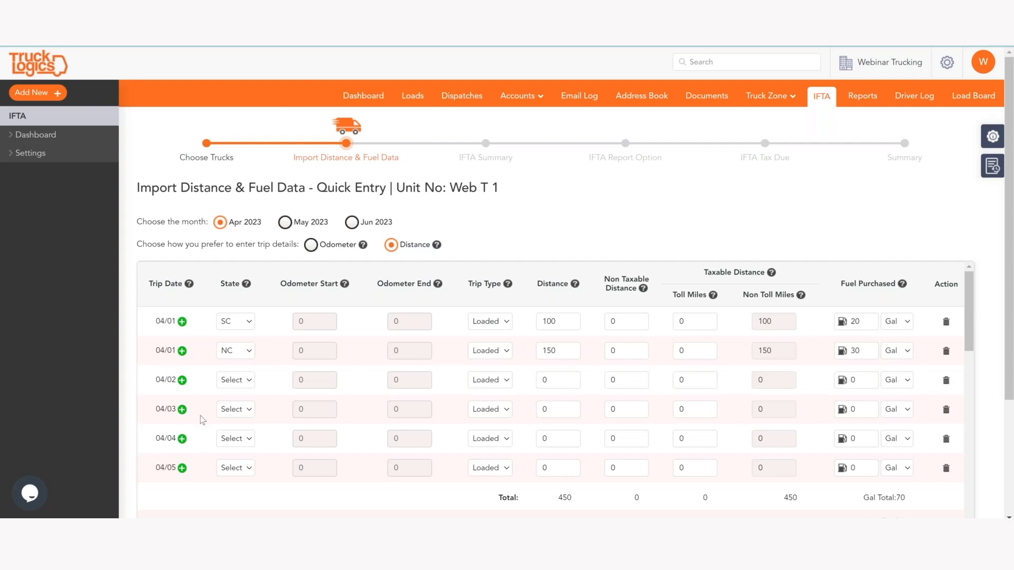
pyautogui.scroll(-2, 200, 416)
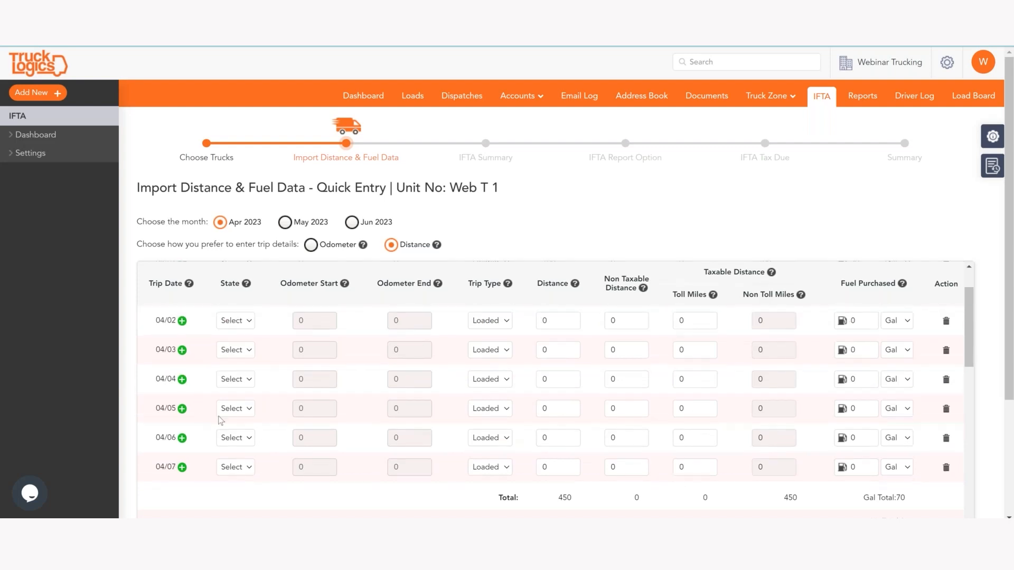
pyautogui.click(249, 411)
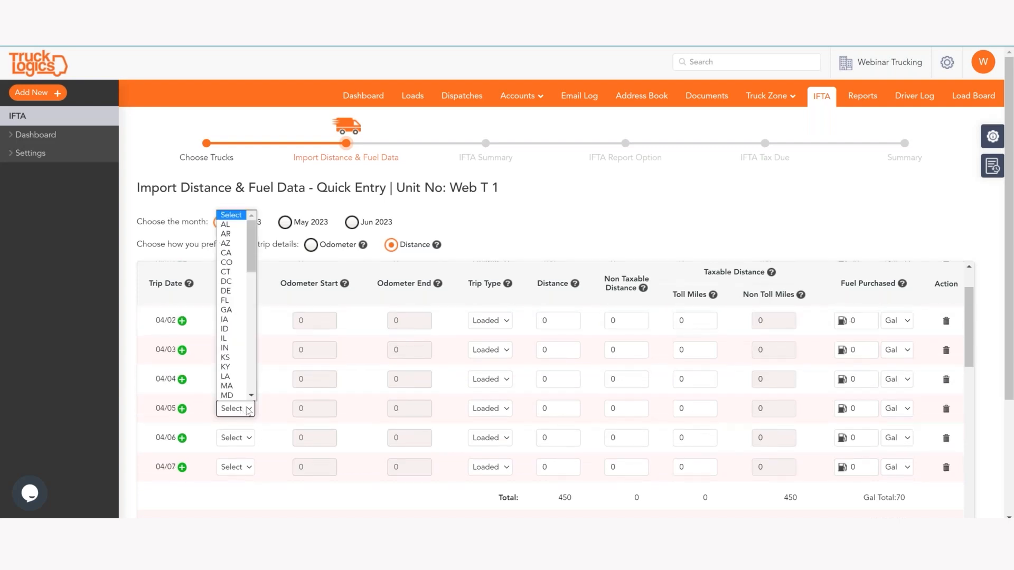
pyautogui.click(239, 235)
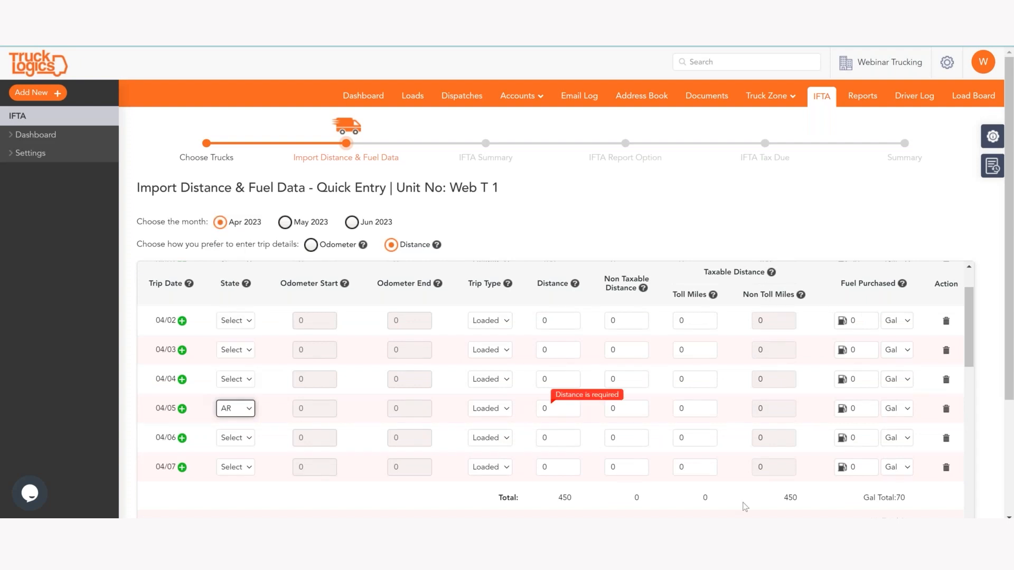
pyautogui.click(553, 410)
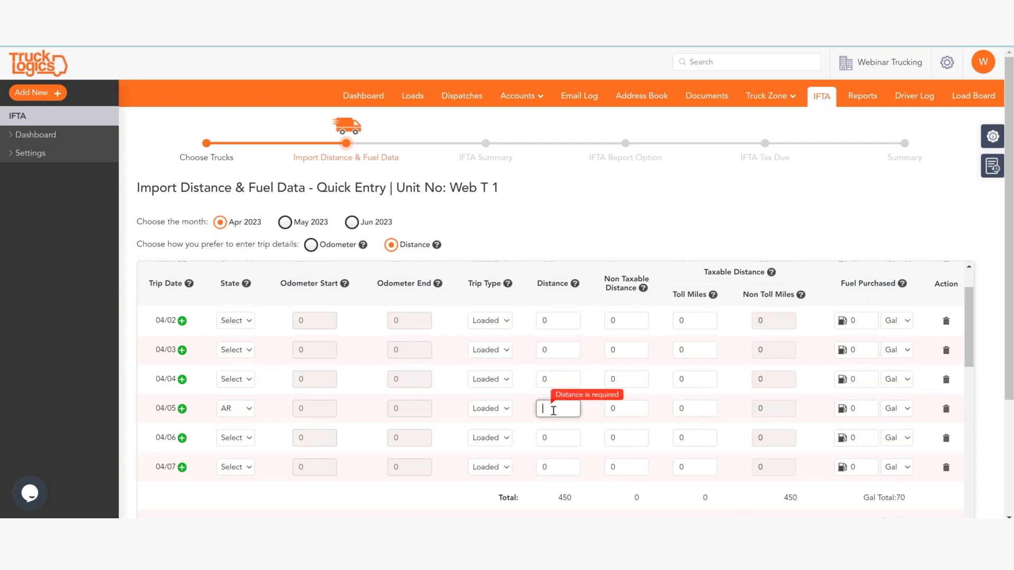
pyautogui.write('500')
pyautogui.click(858, 411)
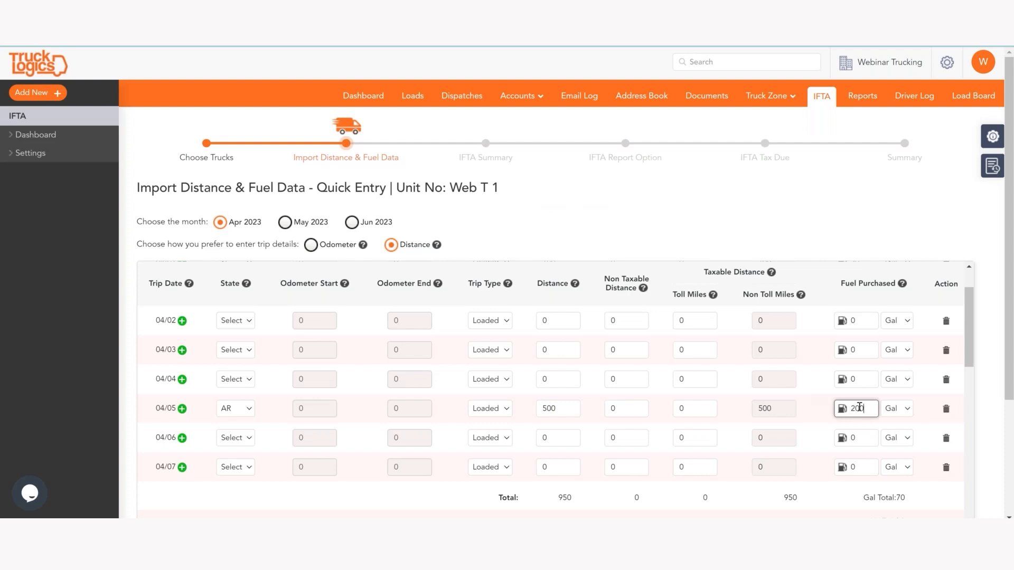
pyautogui.scroll(-5, 746, 452)
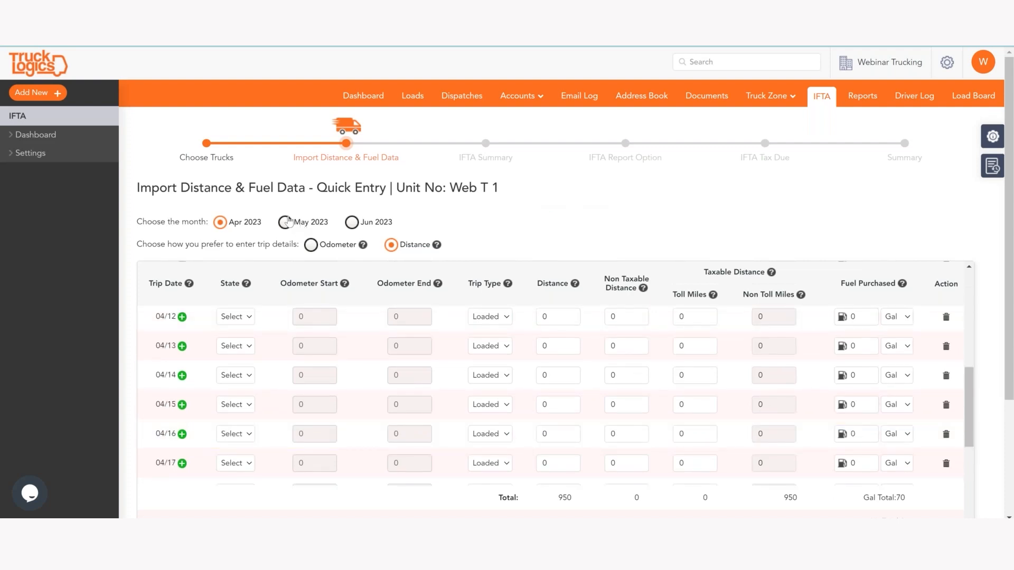
pyautogui.scroll(-1, 348, 371)
pyautogui.scroll(-4, 348, 371)
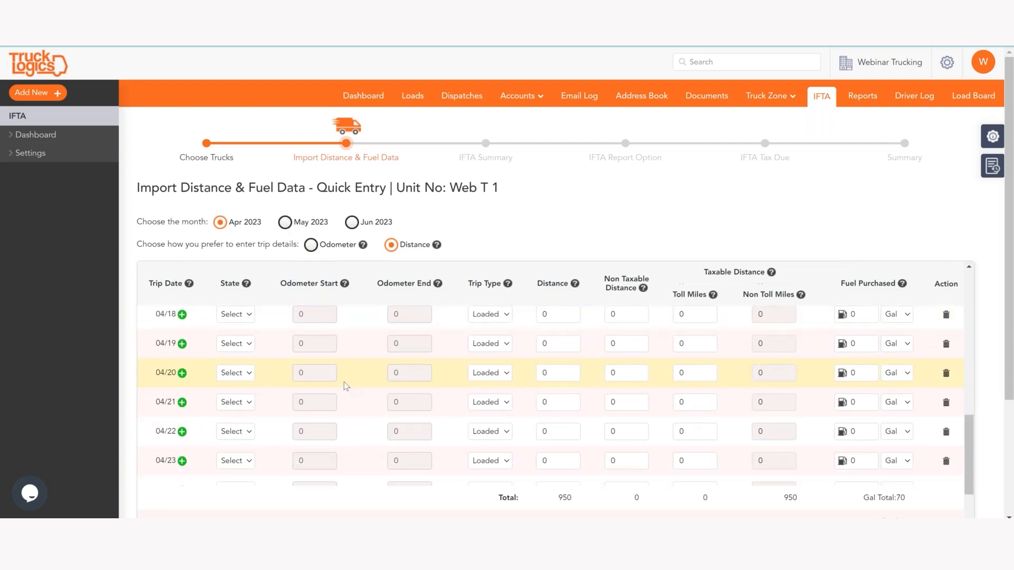
pyautogui.scroll(-2, 348, 382)
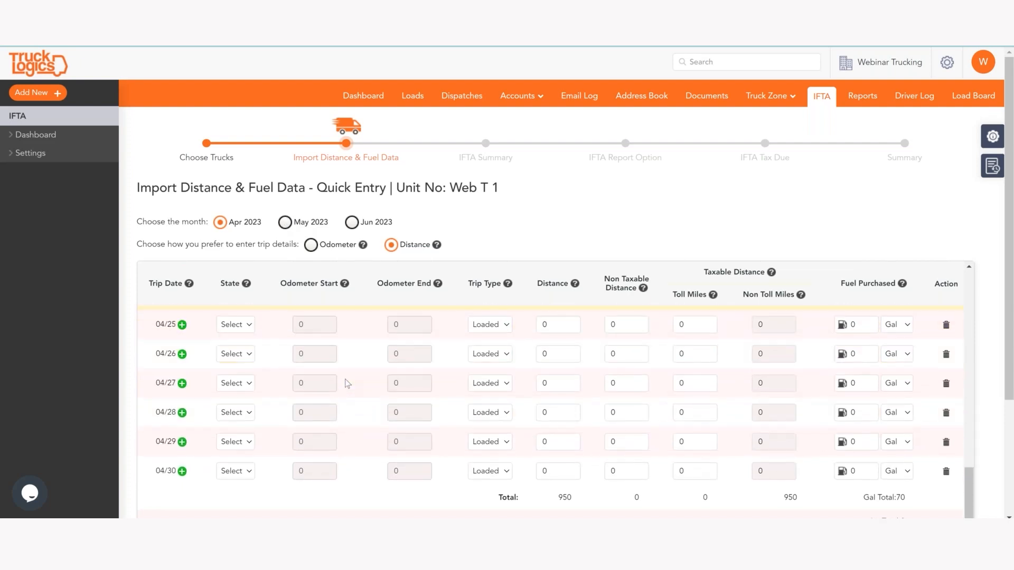
# Step: Review May 2023's South Carolina and Georgia trips, then return to June 2023
pyautogui.click(285, 222)
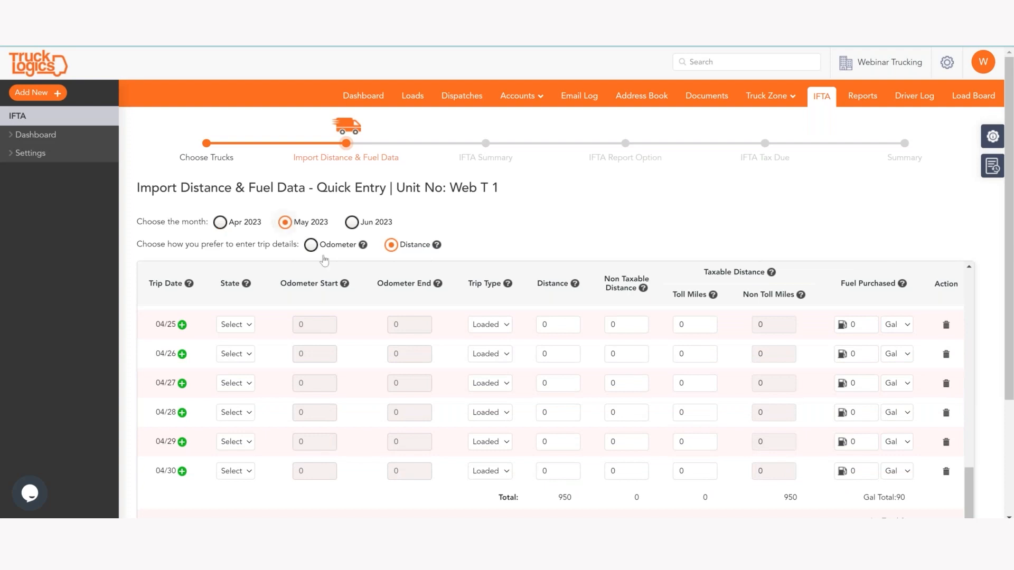
pyautogui.scroll(2, 491, 386)
pyautogui.scroll(10, 491, 386)
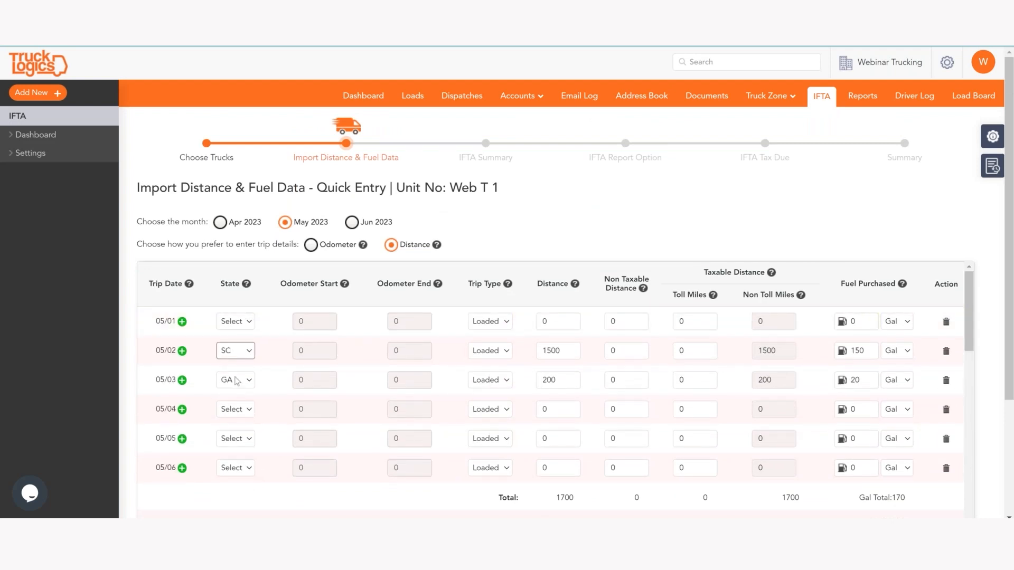
pyautogui.scroll(-1, 240, 383)
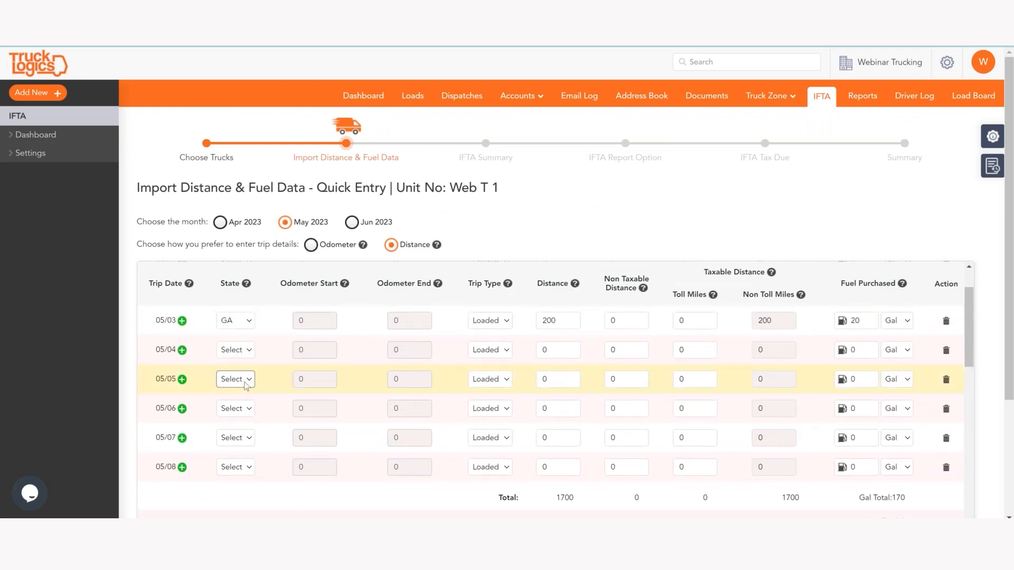
pyautogui.scroll(-5, 245, 384)
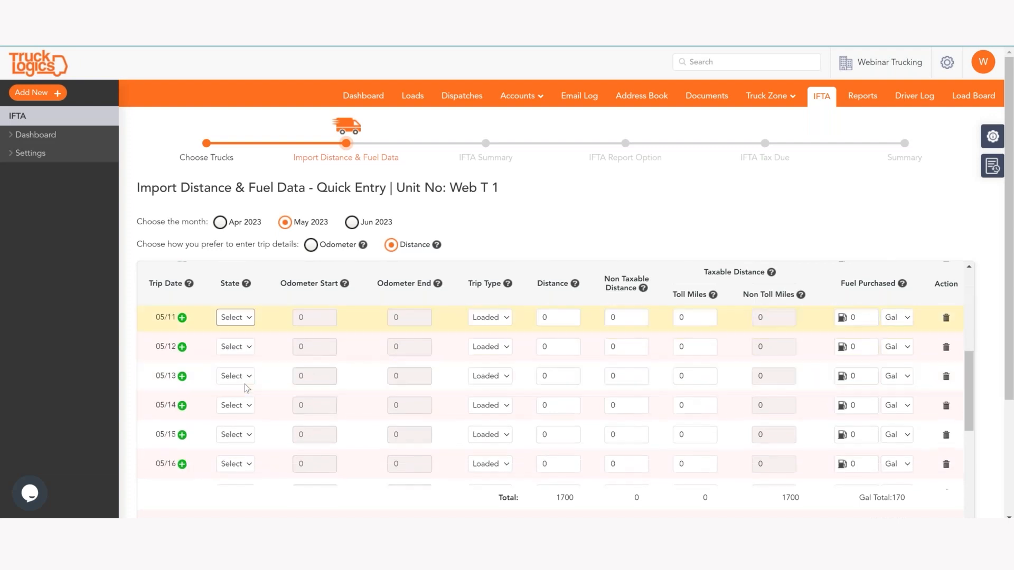
pyautogui.click(351, 222)
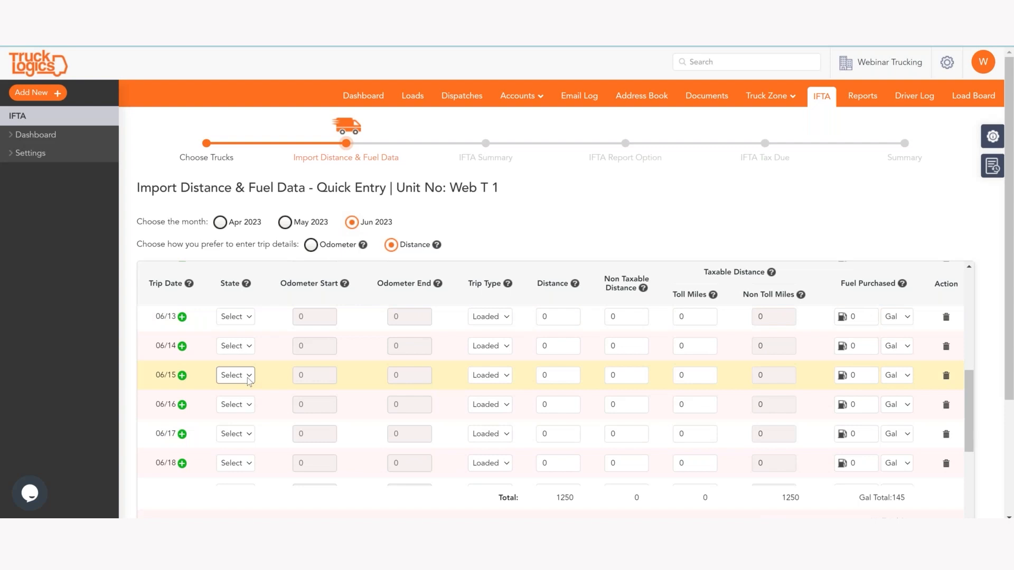
# Step: Save the June trip table, bringing Web T 1 to 3900 miles and 405 gallons
pyautogui.scroll(4, 249, 381)
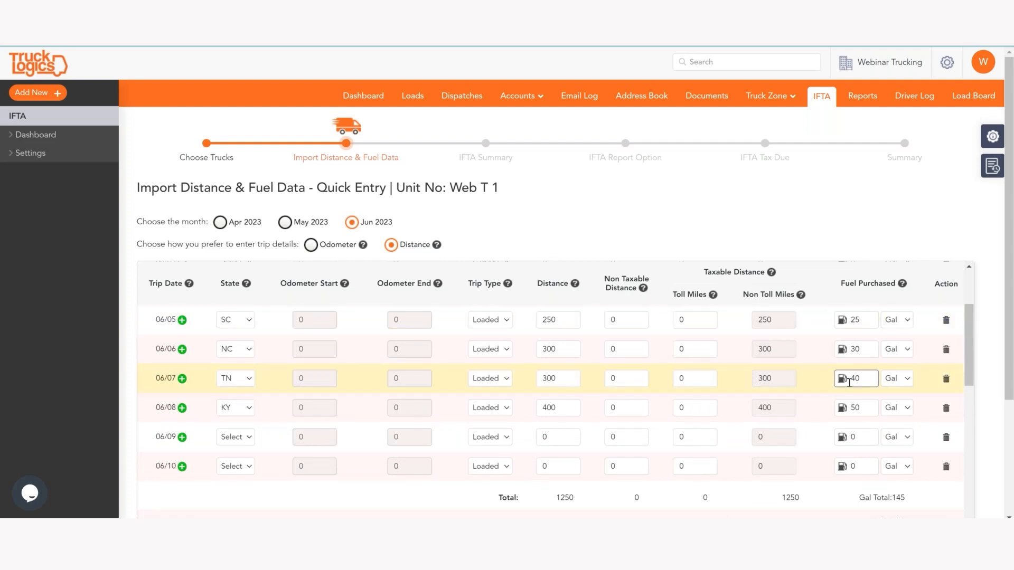
pyautogui.scroll(-2, 854, 379)
pyautogui.scroll(-7, 837, 398)
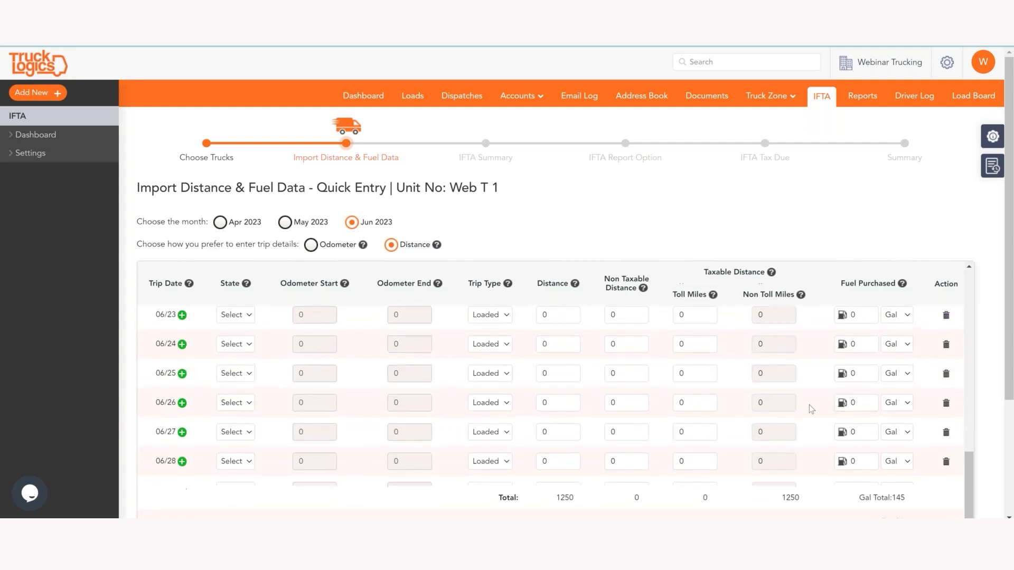
pyautogui.scroll(-1, 811, 409)
pyautogui.scroll(-1, 809, 404)
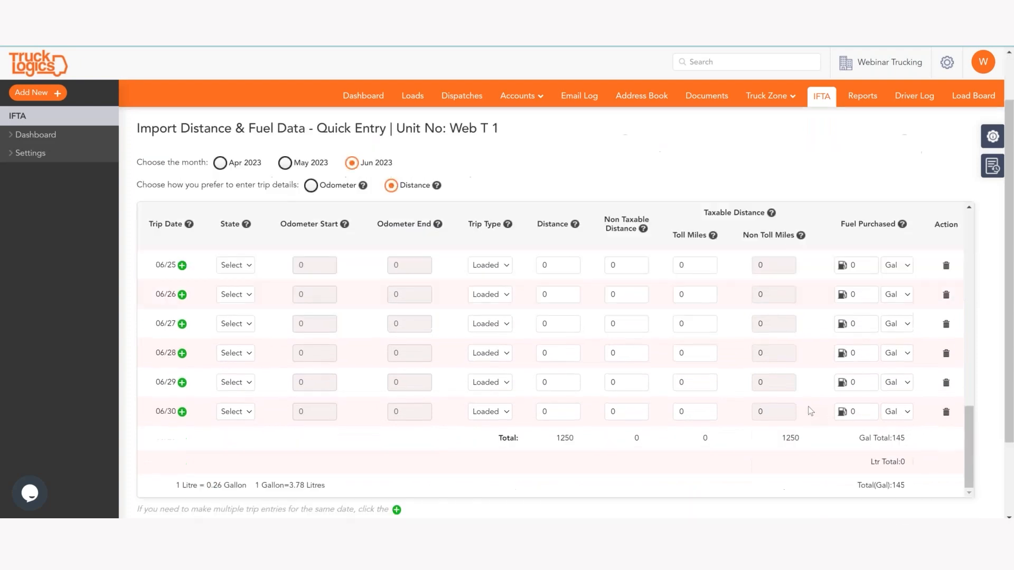
pyautogui.scroll(-2, 811, 411)
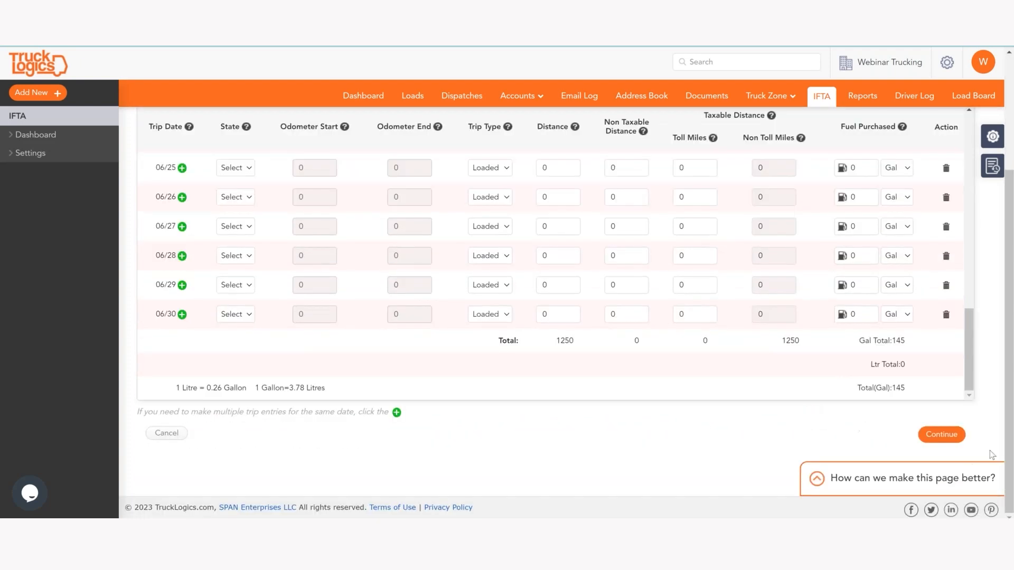
pyautogui.click(937, 434)
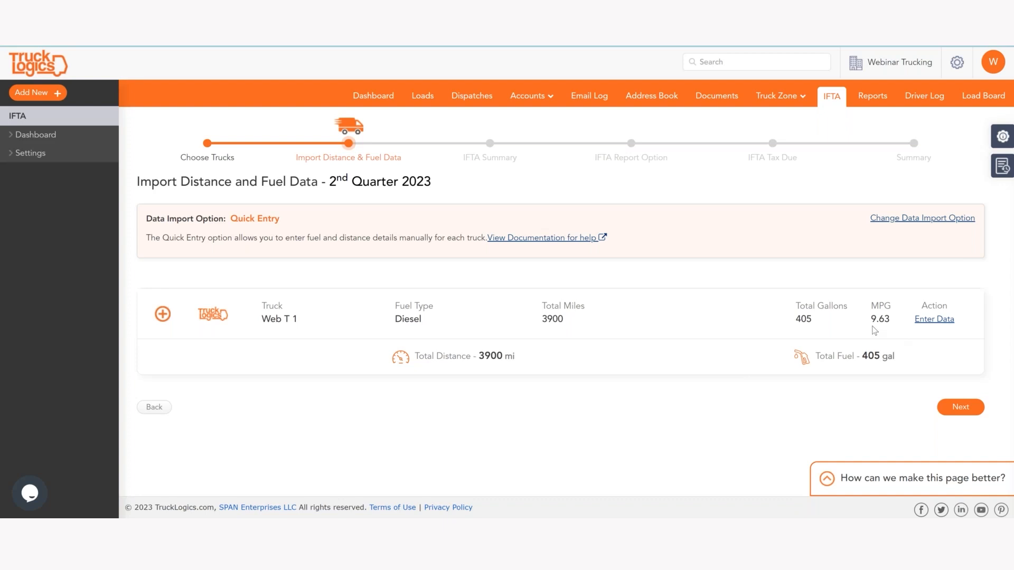
# Step: Expand Web T 1's jurisdictions to review per-state miles and gallons, SC through TN
pyautogui.click(162, 314)
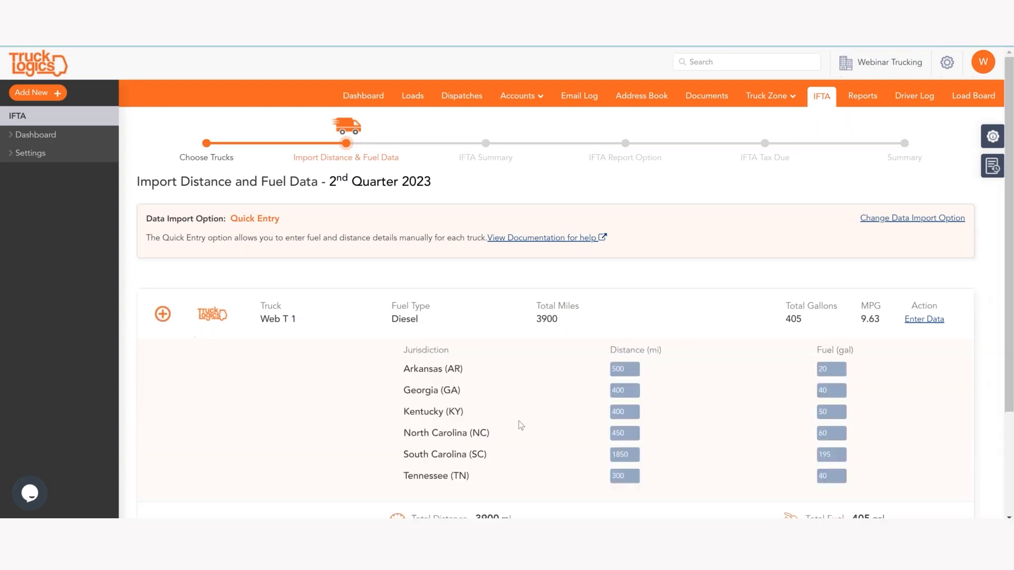
pyautogui.scroll(-1, 517, 395)
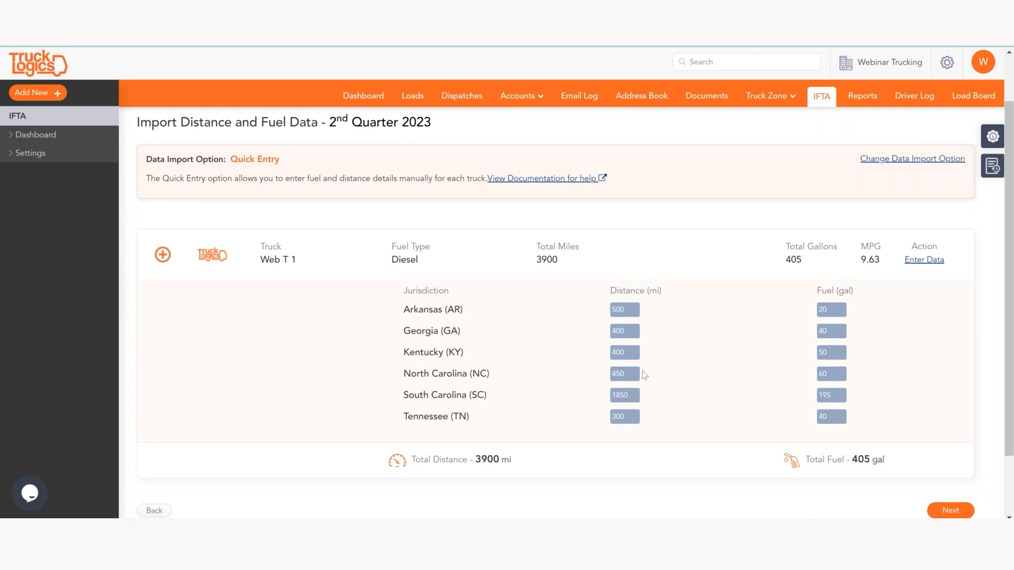
pyautogui.scroll(1, 635, 393)
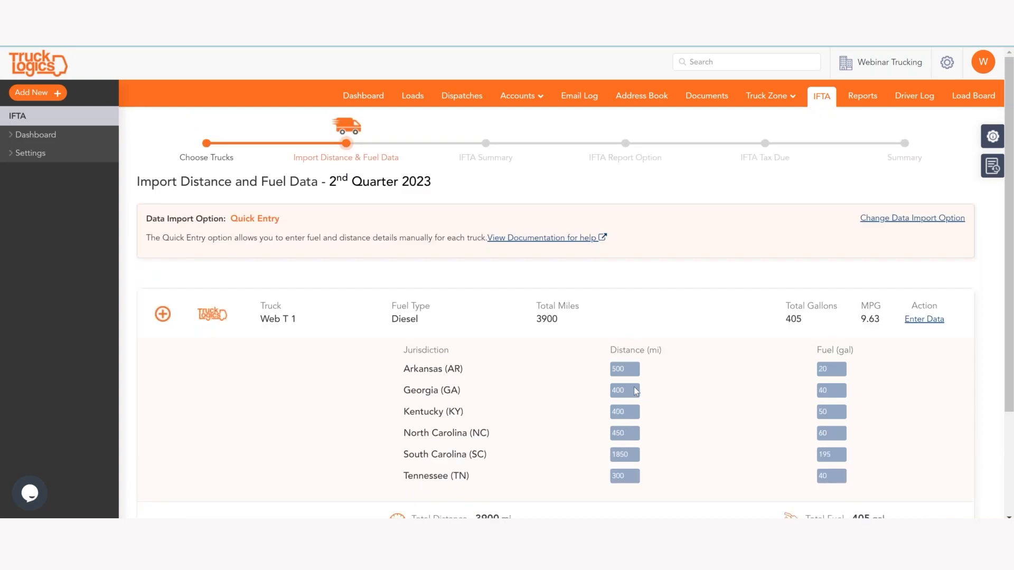
pyautogui.scroll(-2, 718, 371)
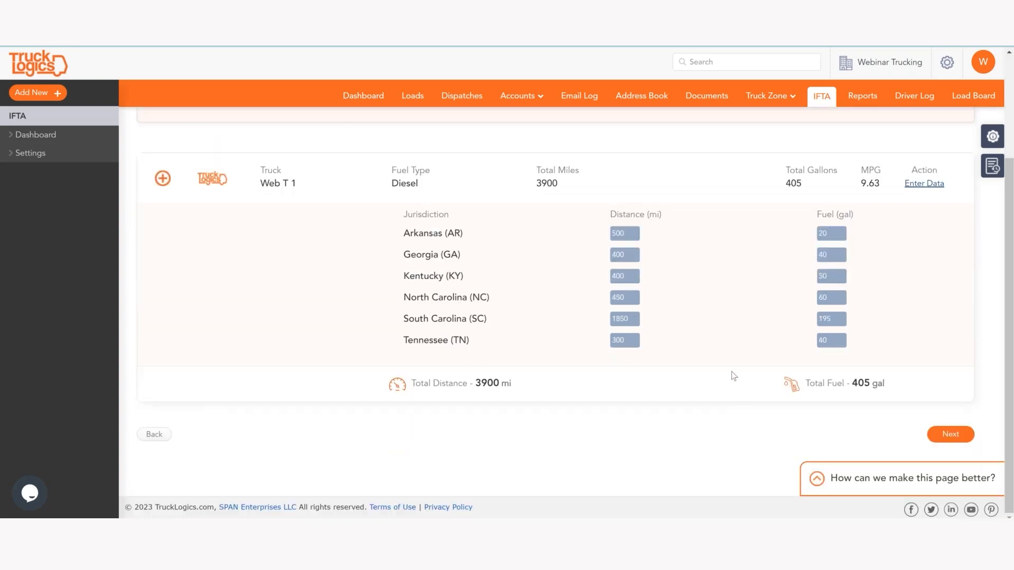
pyautogui.scroll(3, 670, 417)
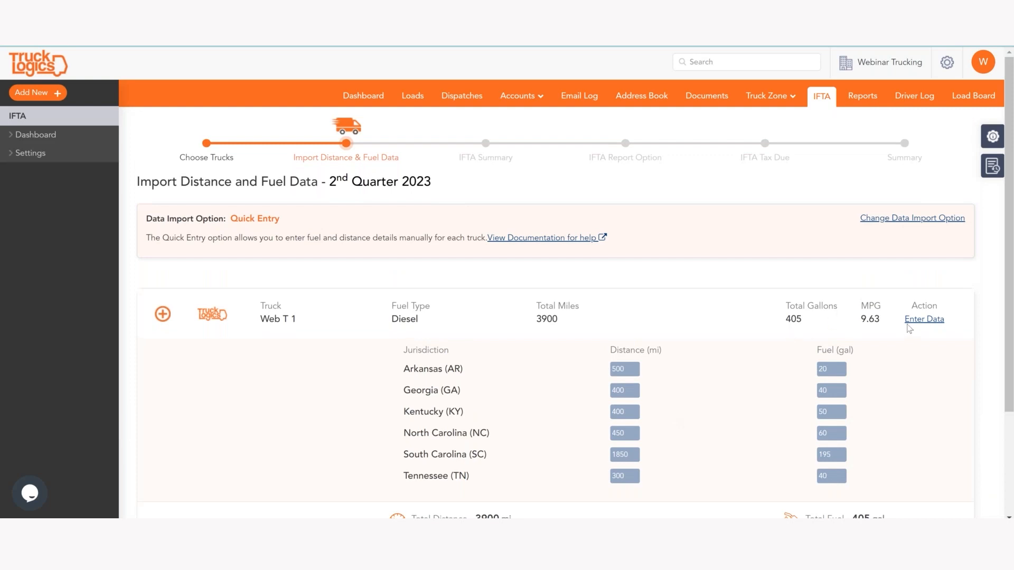
# Step: Add a 06/09 Ohio trip of 150 miles and 30 gallons to June
pyautogui.click(923, 319)
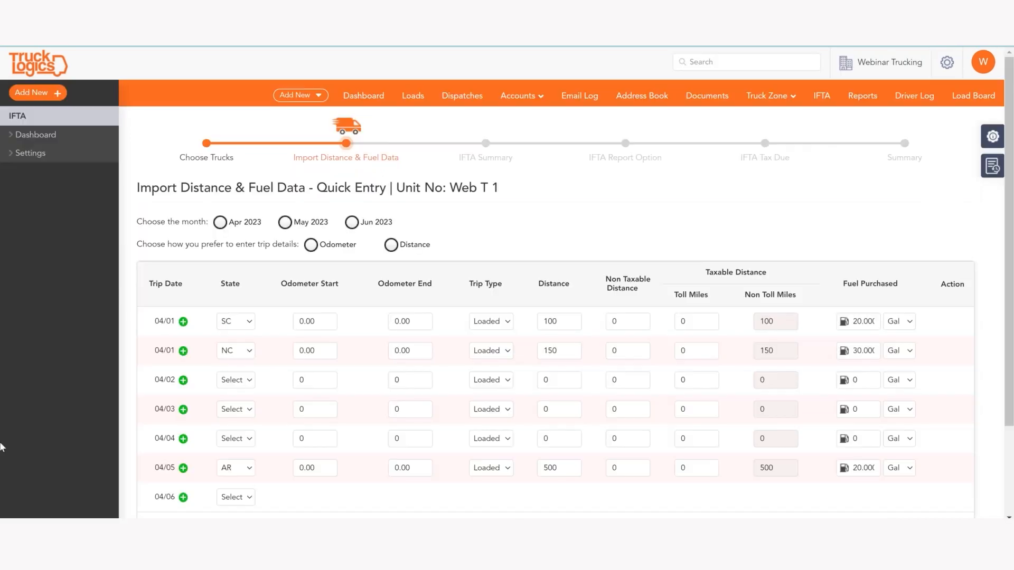
pyautogui.click(351, 224)
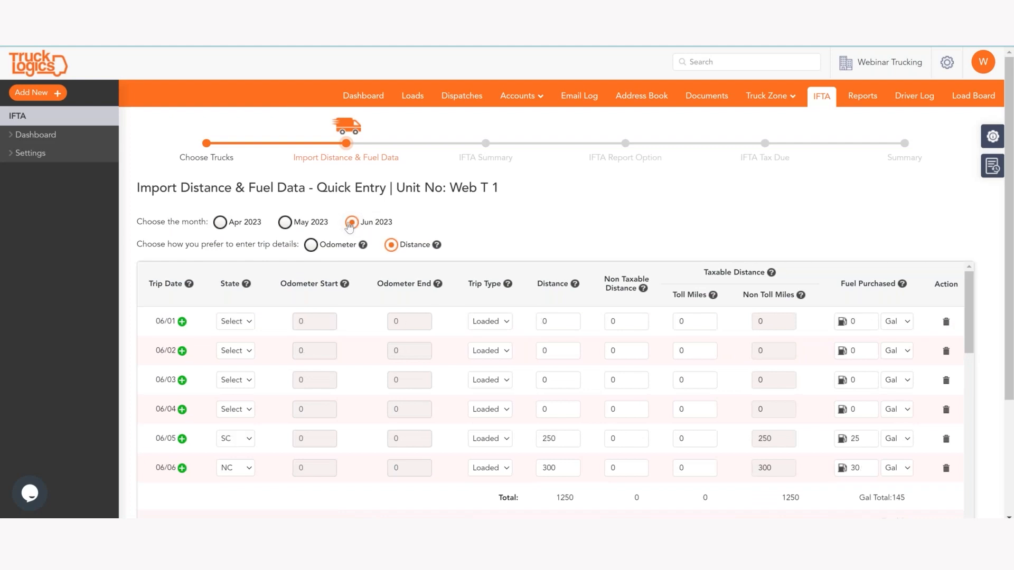
pyautogui.scroll(-3, 218, 438)
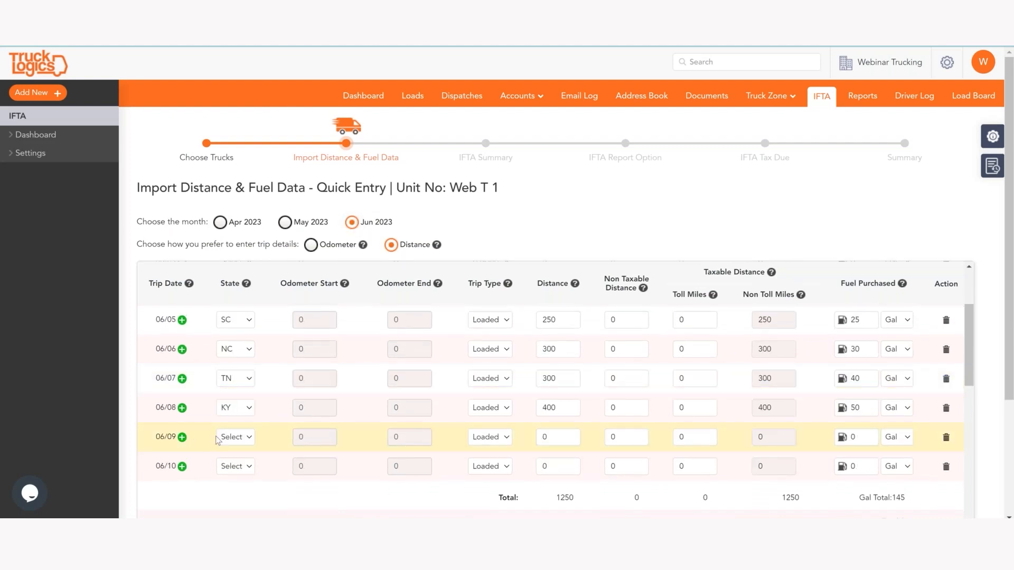
pyautogui.click(221, 439)
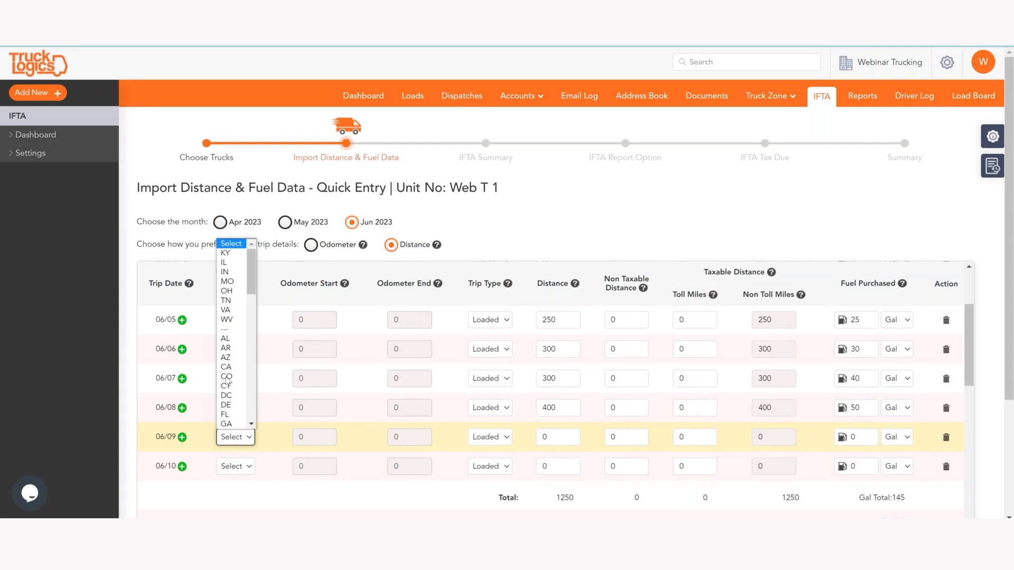
pyautogui.click(226, 290)
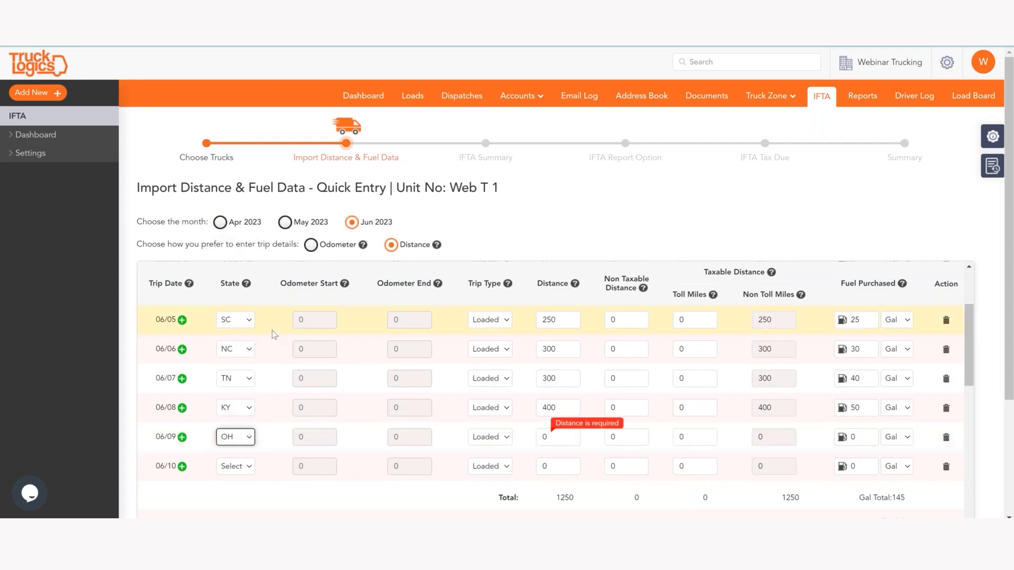
pyautogui.click(575, 441)
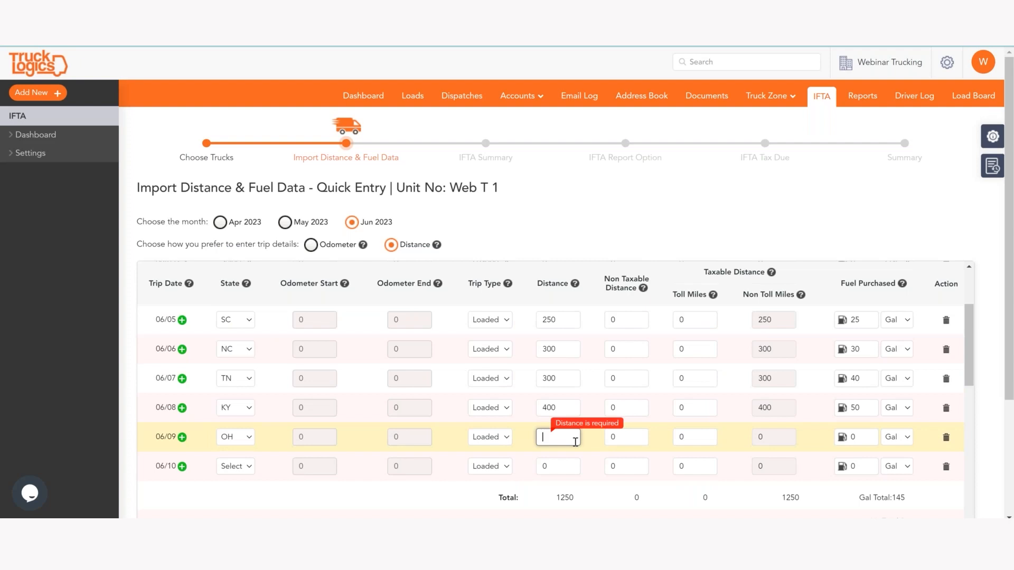
pyautogui.write('150')
pyautogui.click(862, 439)
pyautogui.write('30')
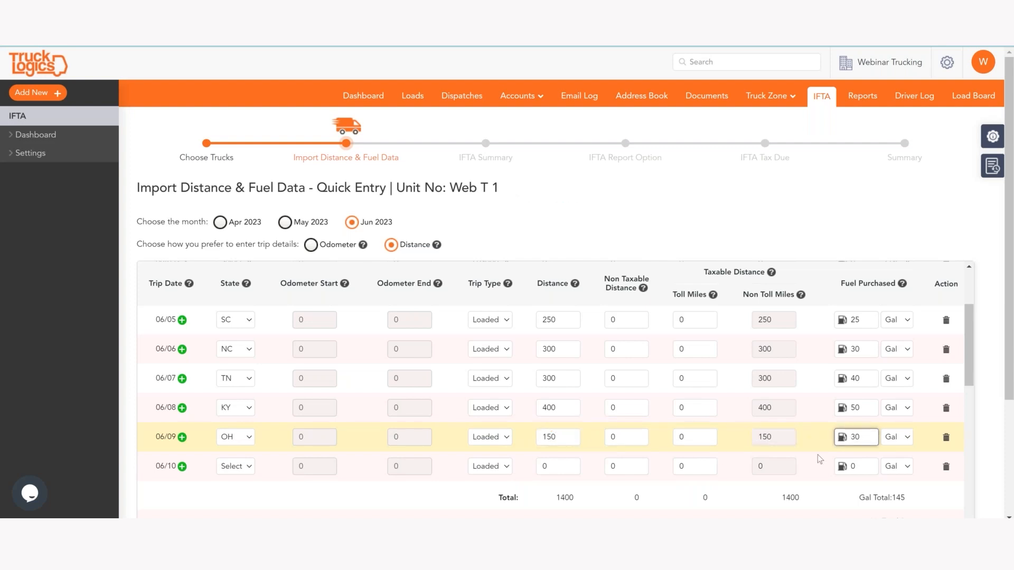
# Step: Save the June trips, raising Q2 totals to 4050 miles and 435 gallons
pyautogui.scroll(-3, 826, 463)
pyautogui.scroll(-7, 827, 463)
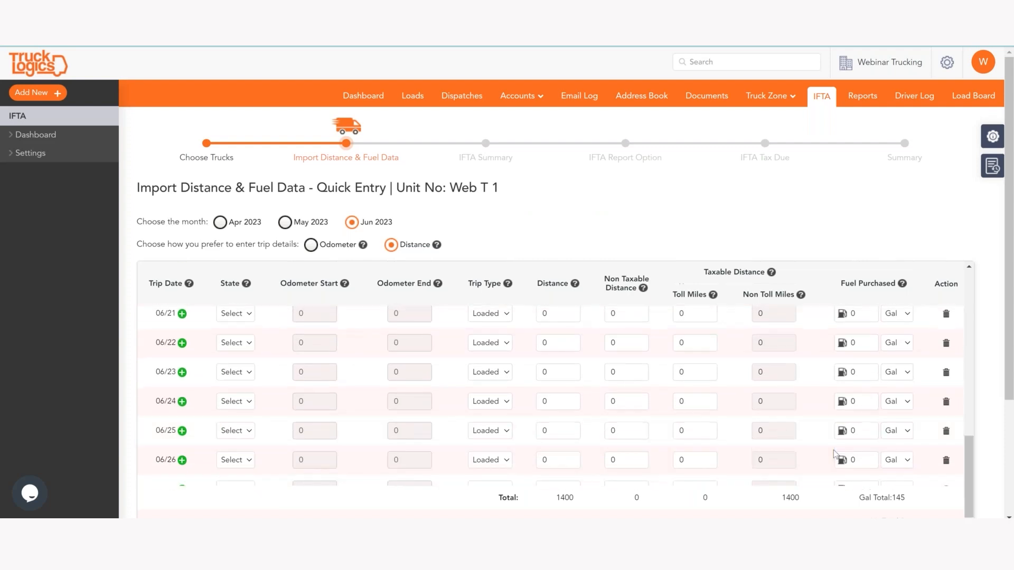
pyautogui.scroll(-3, 819, 464)
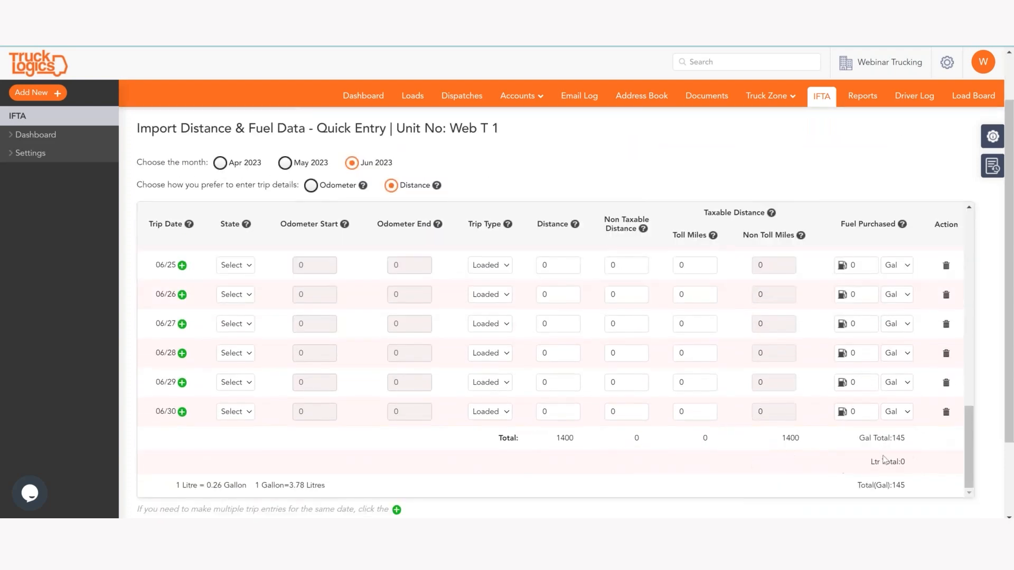
pyautogui.click(942, 435)
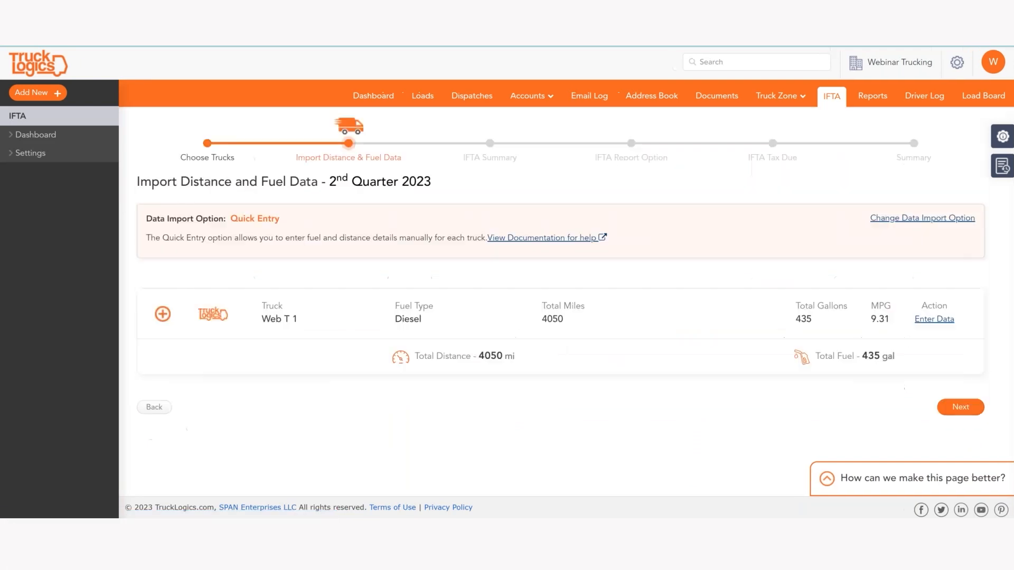
# Step: Review Web T 1's per-state breakdown and continue to the Q2 IFTA Summary
pyautogui.click(162, 315)
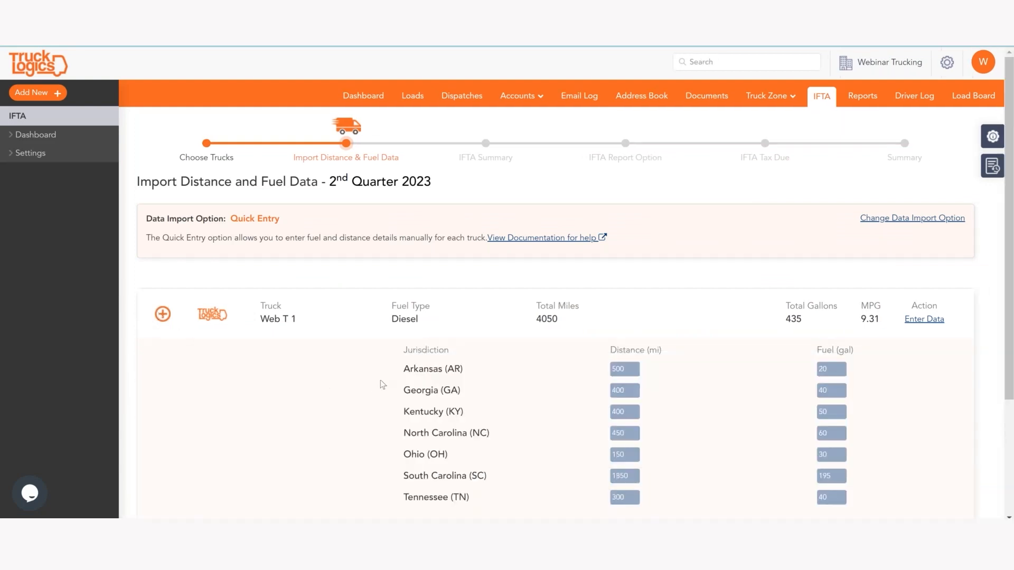
pyautogui.scroll(-1, 380, 383)
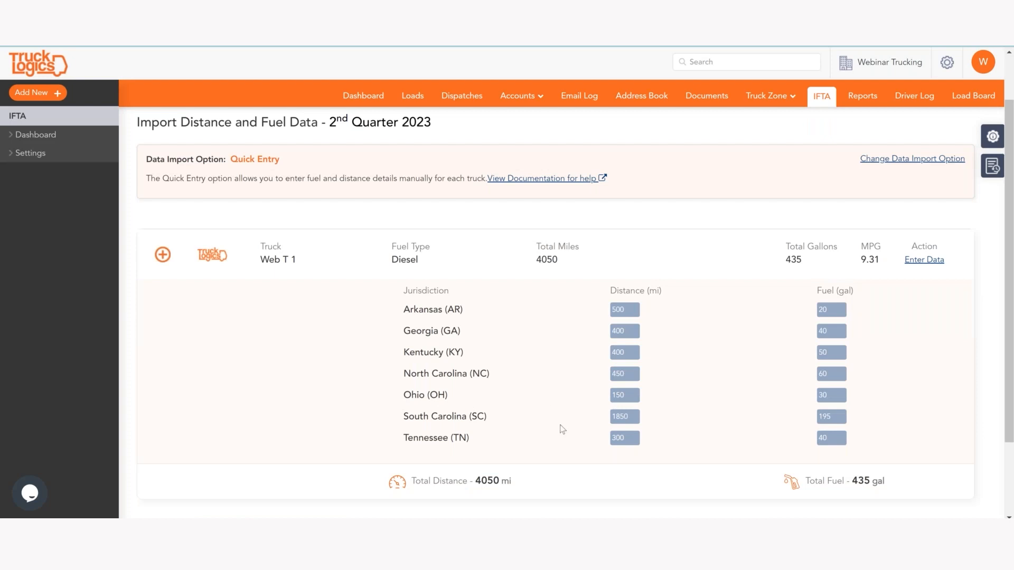
pyautogui.scroll(-1, 786, 343)
pyautogui.scroll(-2, 785, 343)
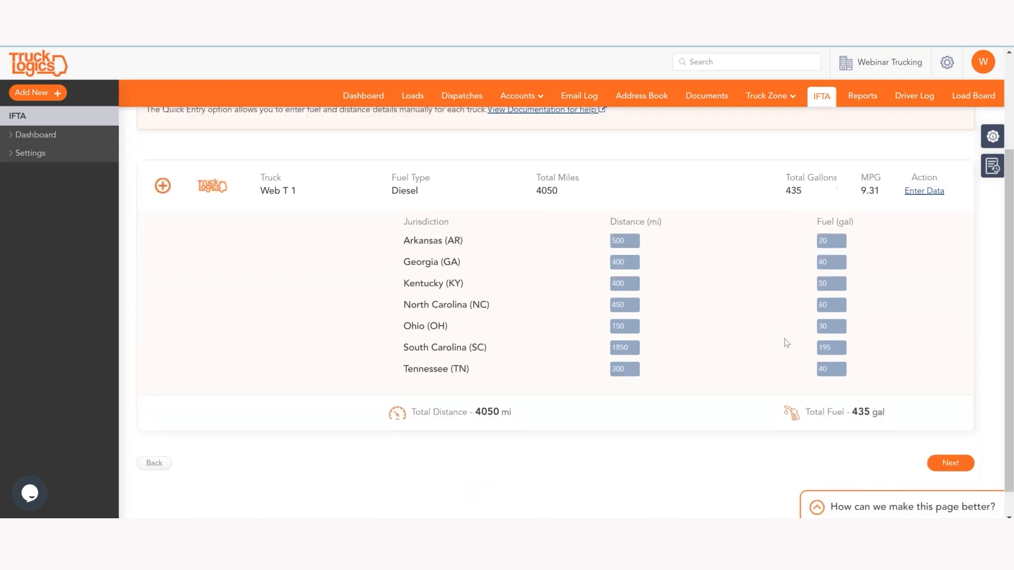
pyautogui.scroll(3, 552, 312)
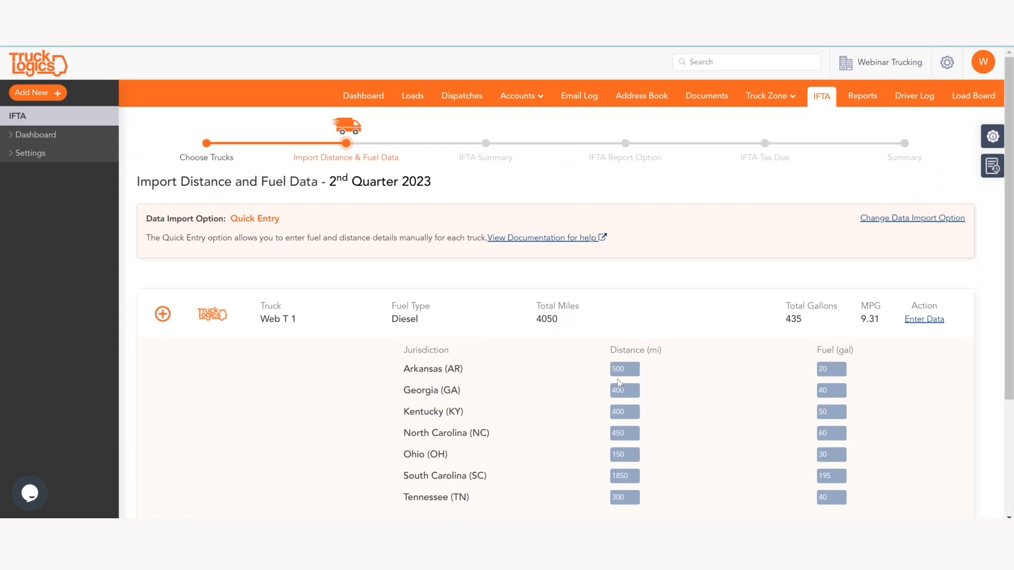
pyautogui.scroll(-3, 701, 407)
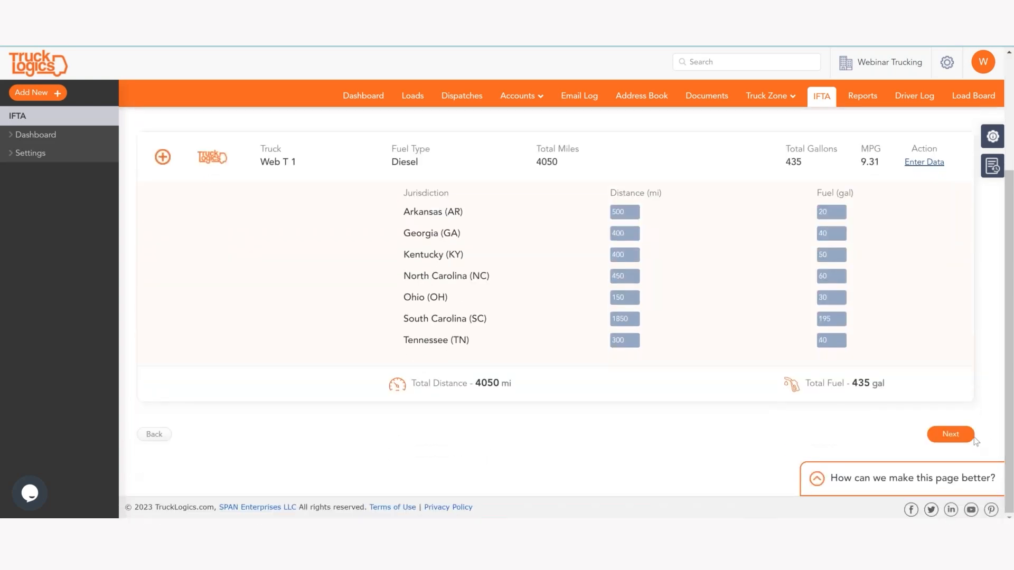
pyautogui.click(950, 434)
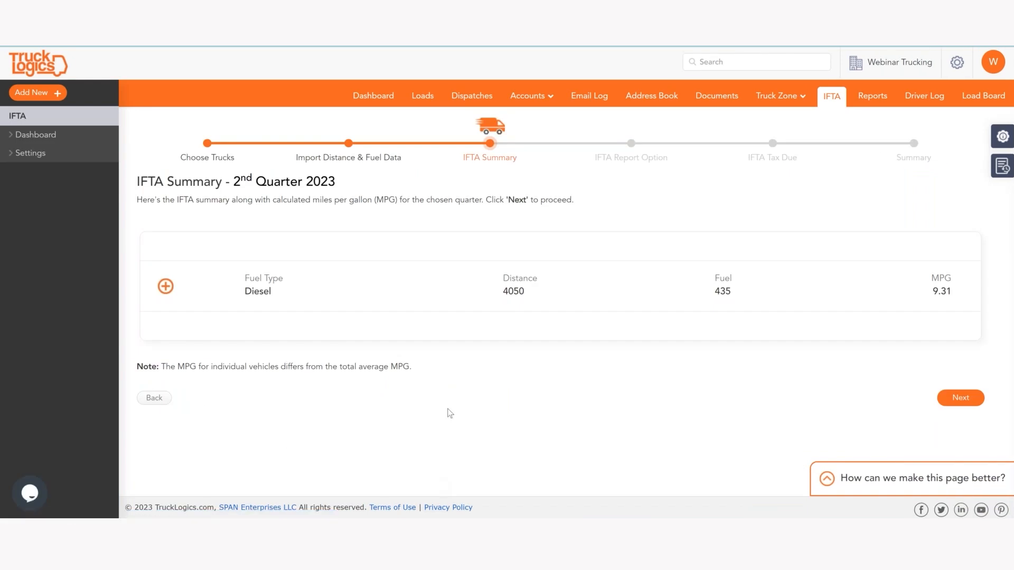
# Step: Move from the IFTA Summary to the report options page
pyautogui.click(966, 405)
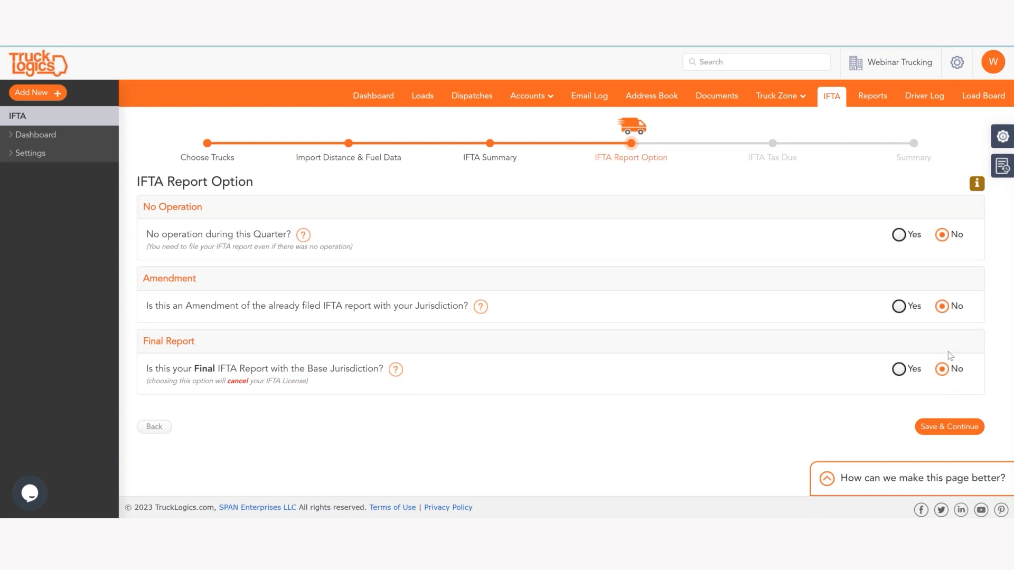
# Step: Accept the report options, keep the credit at 0.00 with $1.11 tax due, and continue
pyautogui.click(949, 427)
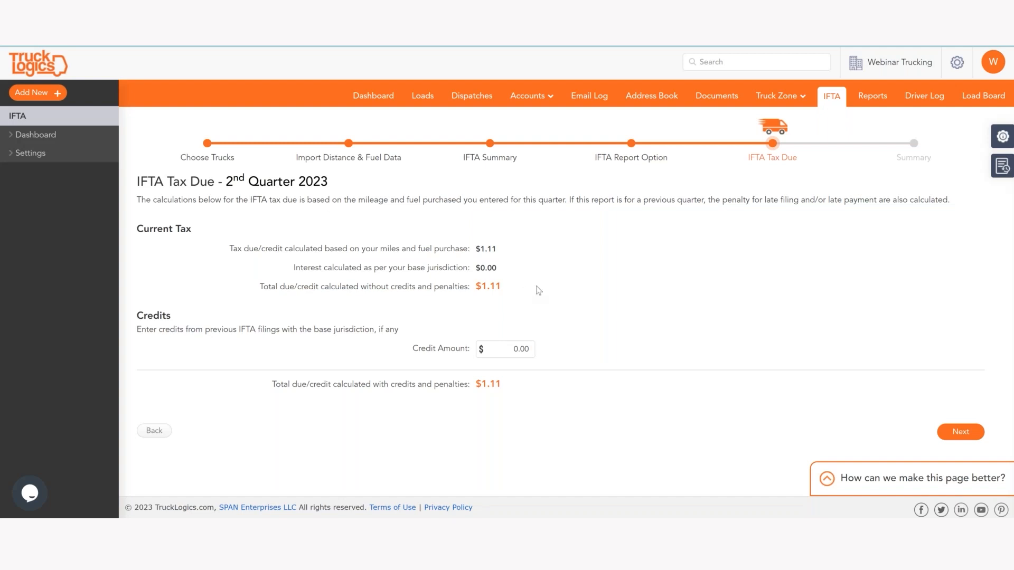
pyautogui.click(489, 344)
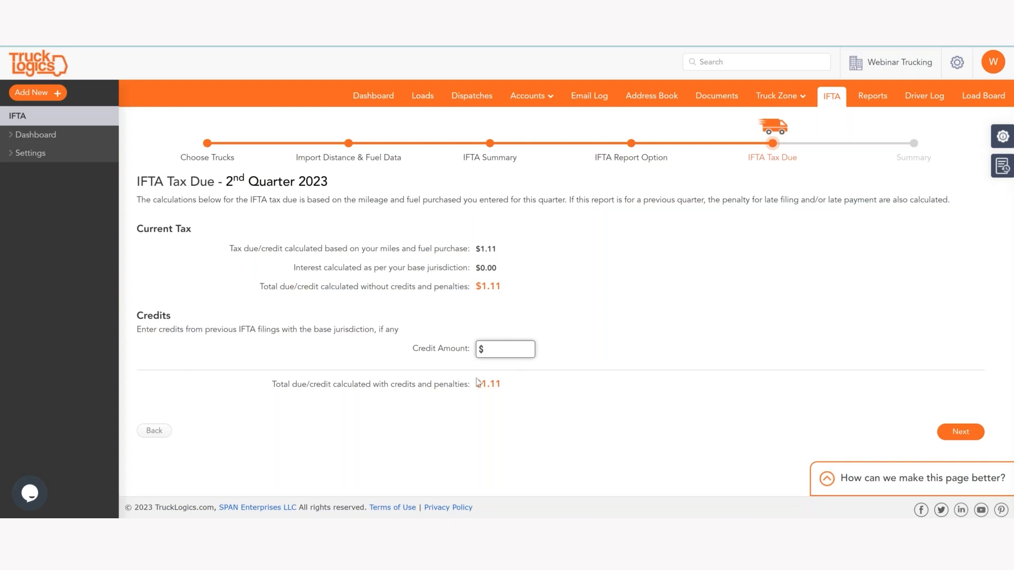
pyautogui.click(813, 344)
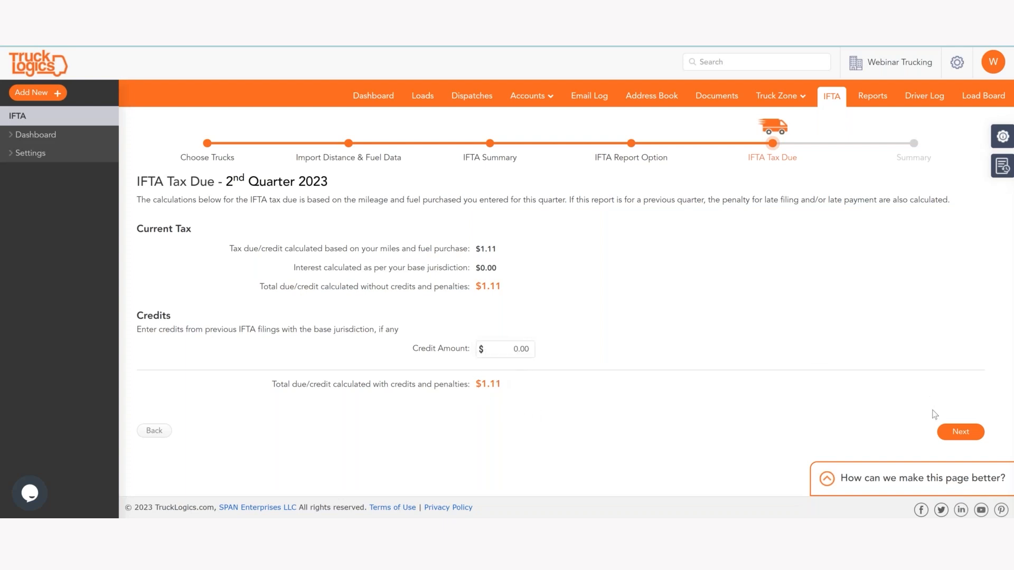
pyautogui.click(960, 432)
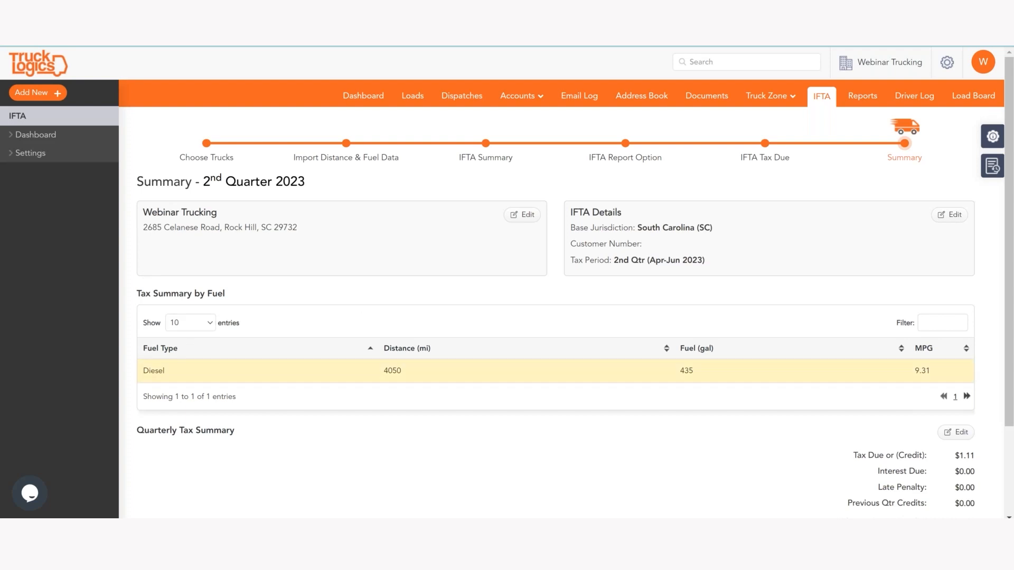
# Step: Check the Q2 summary down to the $1.11 balance due and submit it for error checking
pyautogui.scroll(-1, 740, 370)
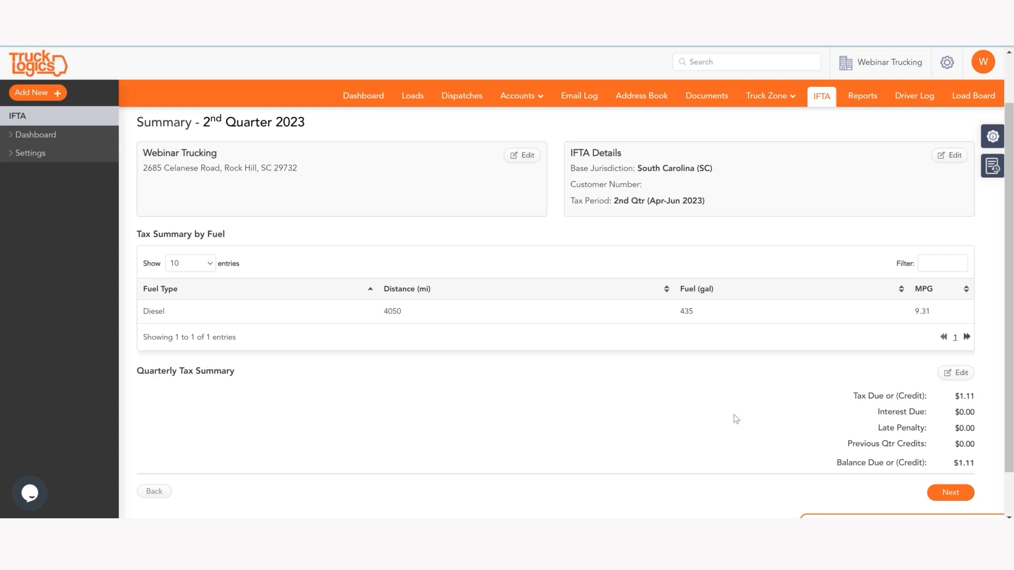
pyautogui.click(966, 496)
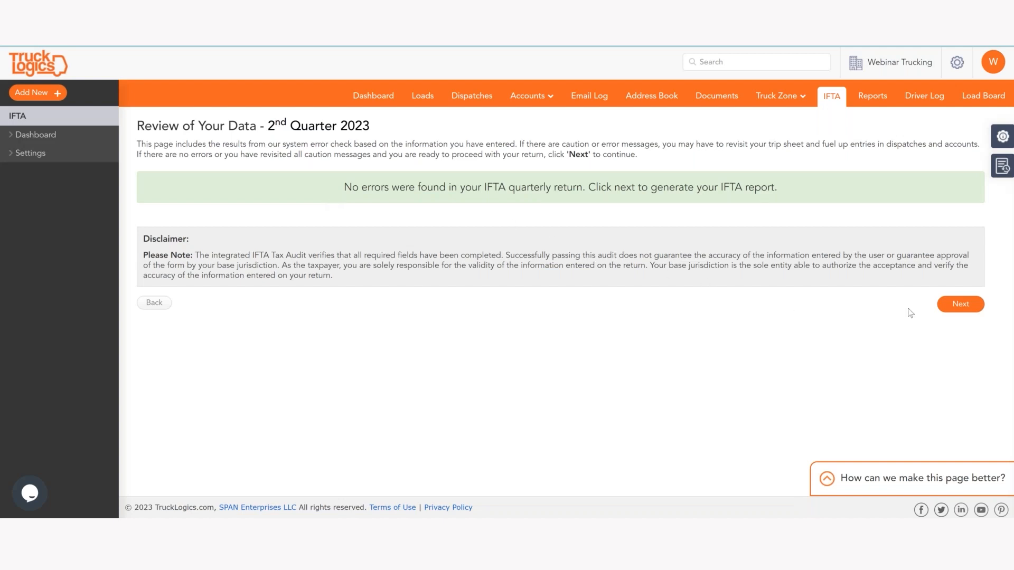
# Step: Continue past the error-free data review to generate the Q2 2023 IFTA report
pyautogui.click(943, 309)
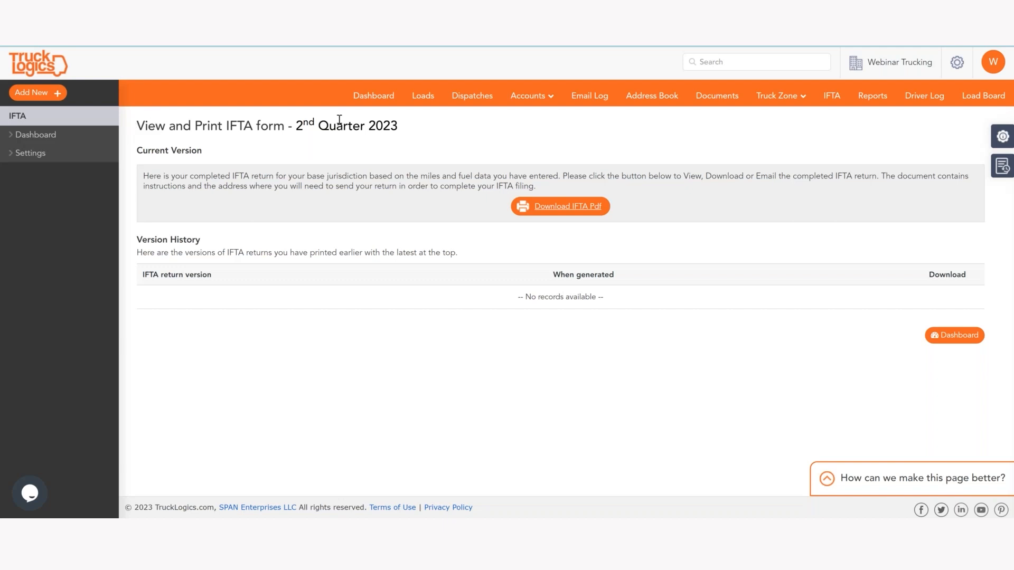
# Step: Download the completed 2nd Quarter 2023 IFTA return as a PDF
pyautogui.click(563, 210)
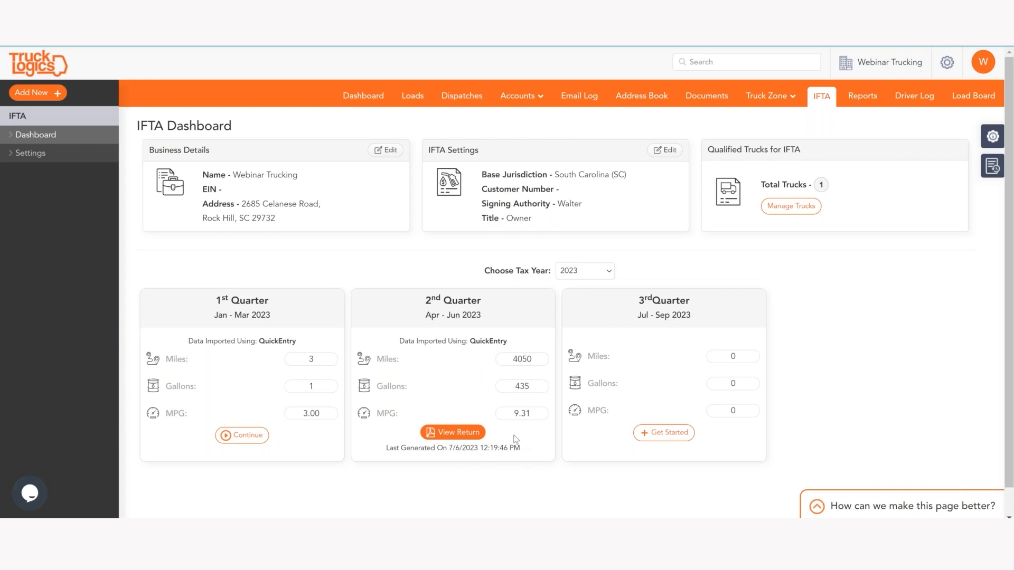
pyautogui.click(453, 433)
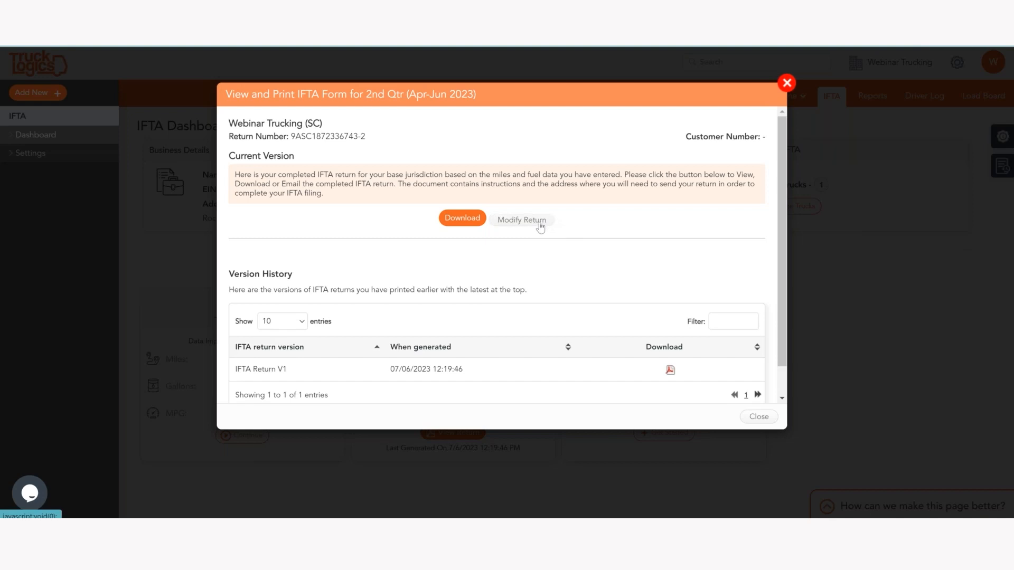
pyautogui.click(785, 84)
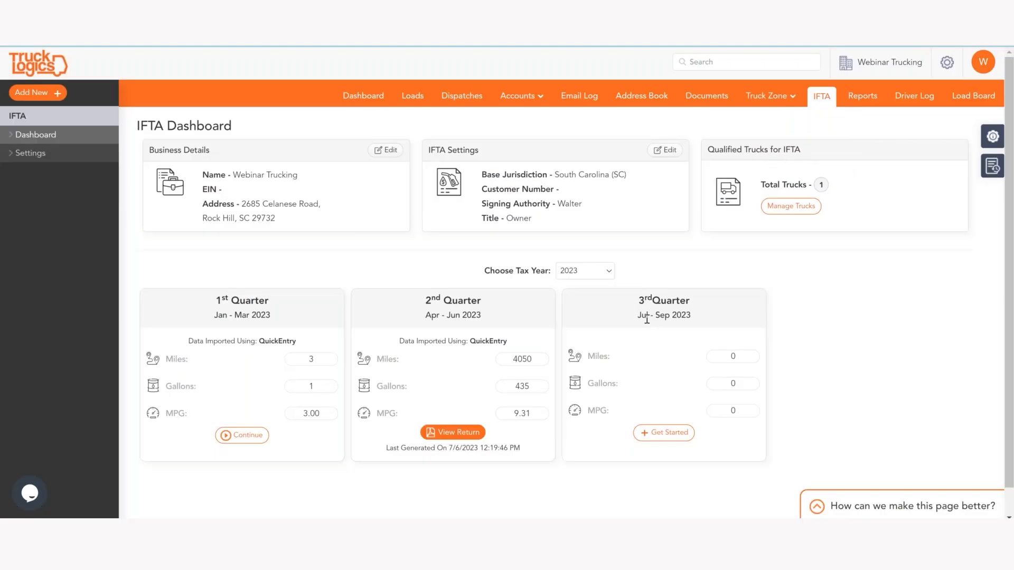